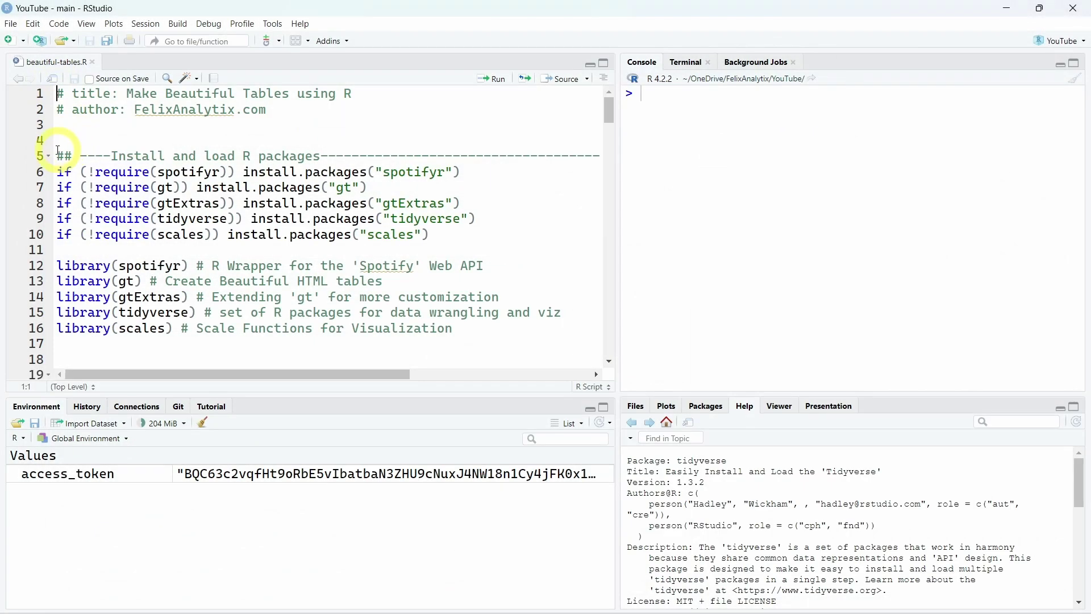
Step: Run the install checks on lines 5–10, then load spotifyr, gt, gtExtras, tidyverse and scales
left_click_drag(57, 155, 48, 254)
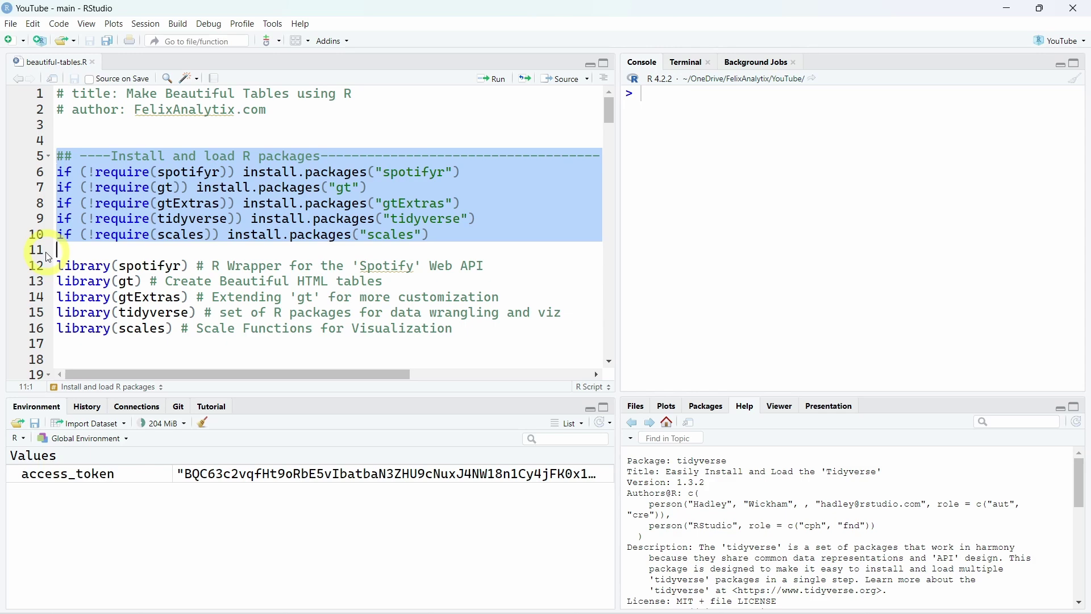
key("ctrl+Return")
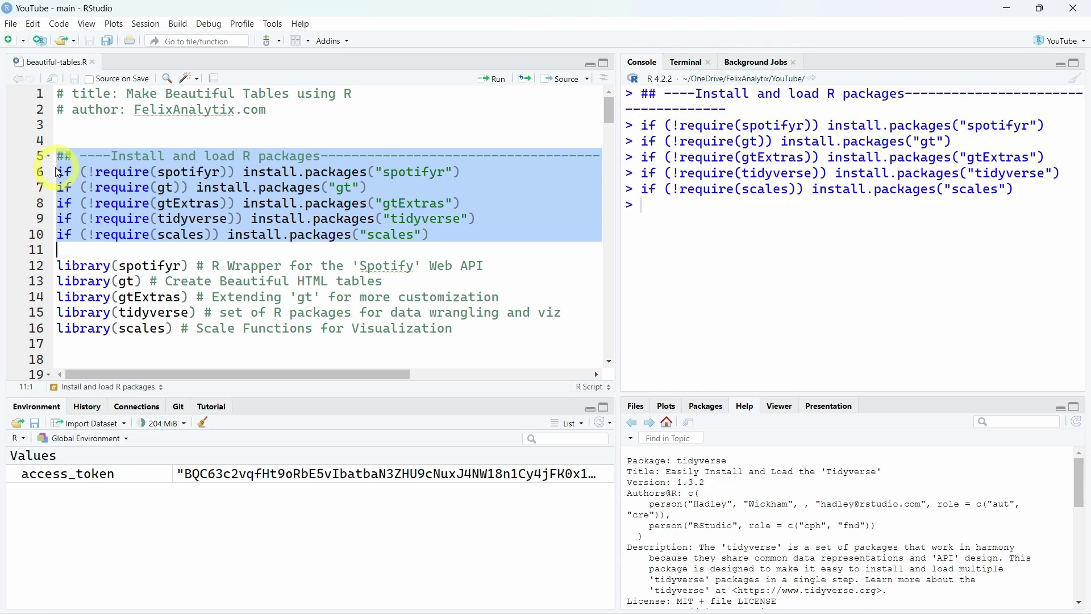
left_click(87, 265)
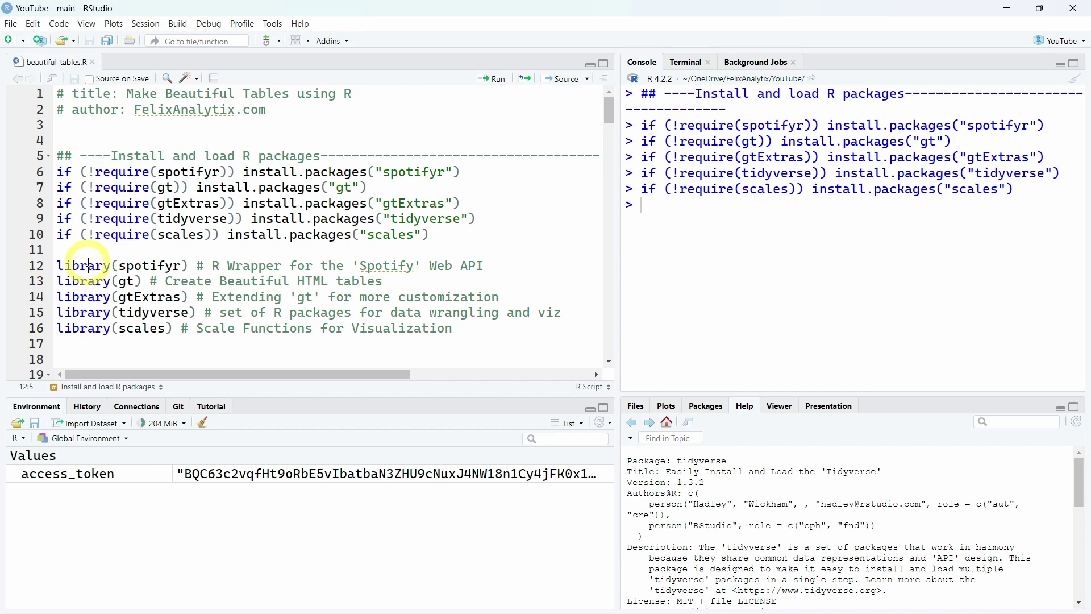
key("ctrl+Return")
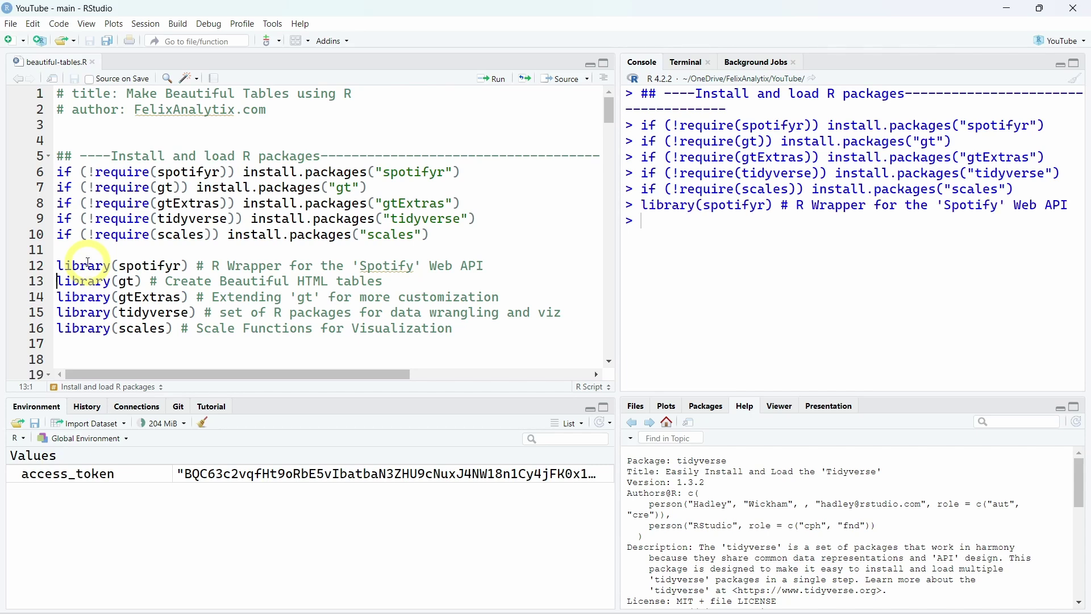
key("ctrl+Return")
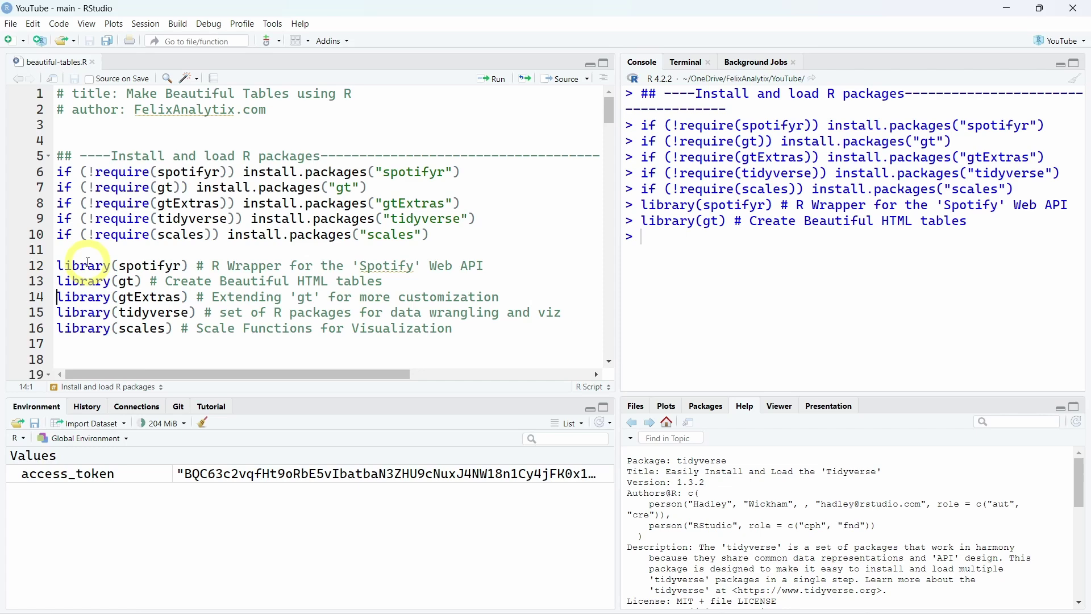
key("ctrl+Return")
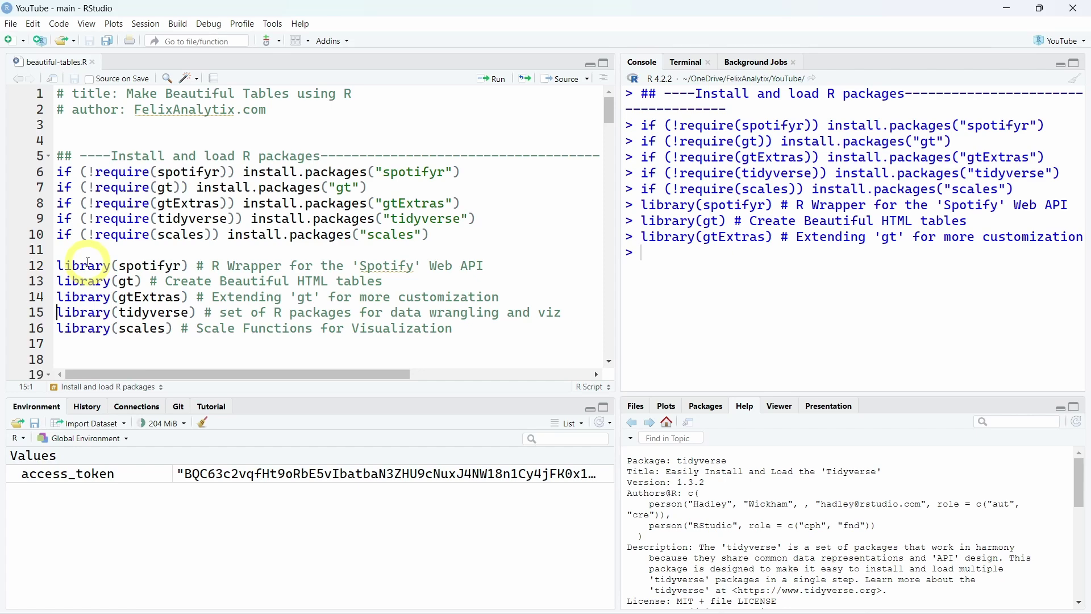
key("ctrl+Return")
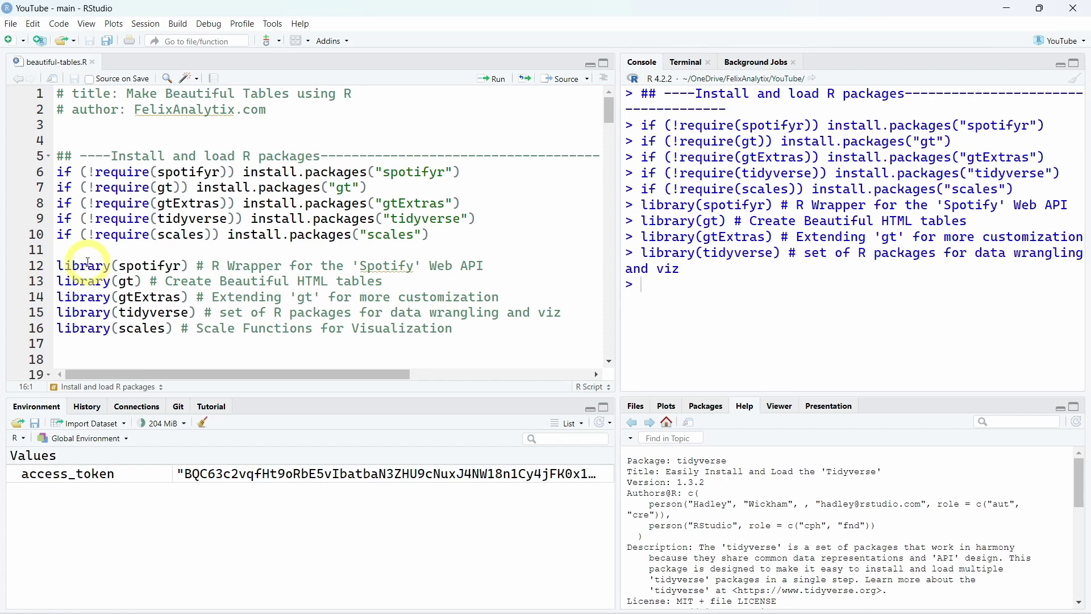
key("ctrl+Return")
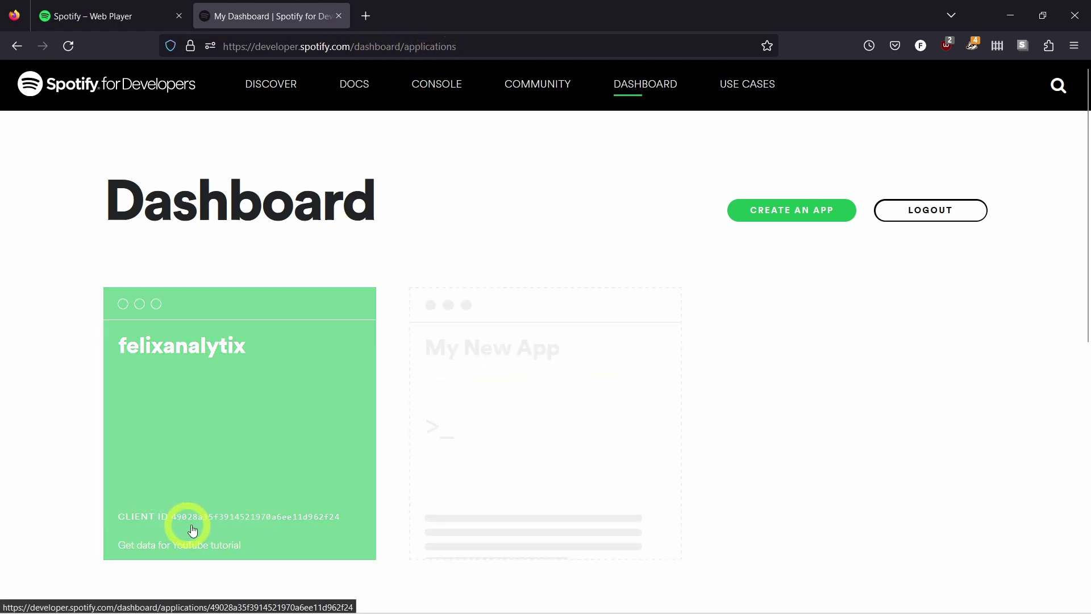
Step: Open the developer app card on the Spotify dashboard to view its details
left_click(241, 513)
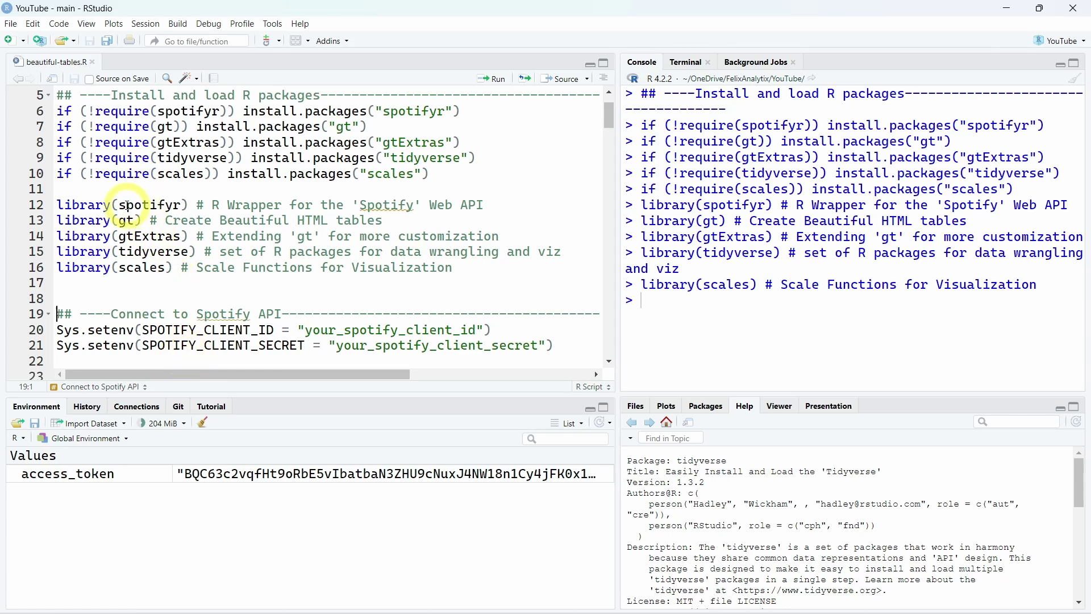
scroll(255, 267, "down", 1)
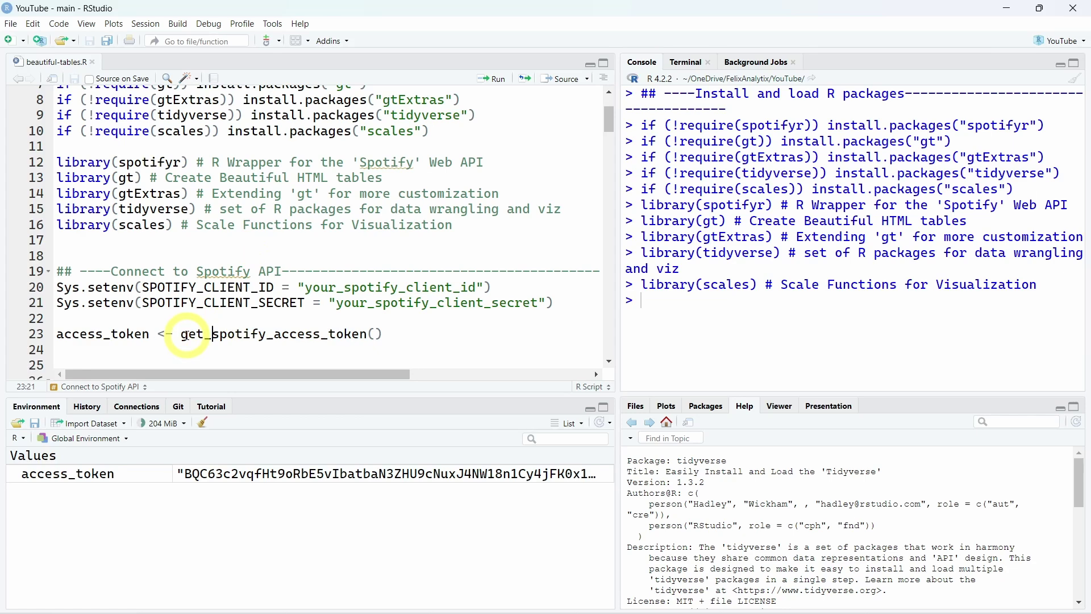
Step: Run get_spotify_access_token() on line 23, then highlight the 'Top 50 Global' comment on line 27
left_click_drag(180, 333, 385, 333)
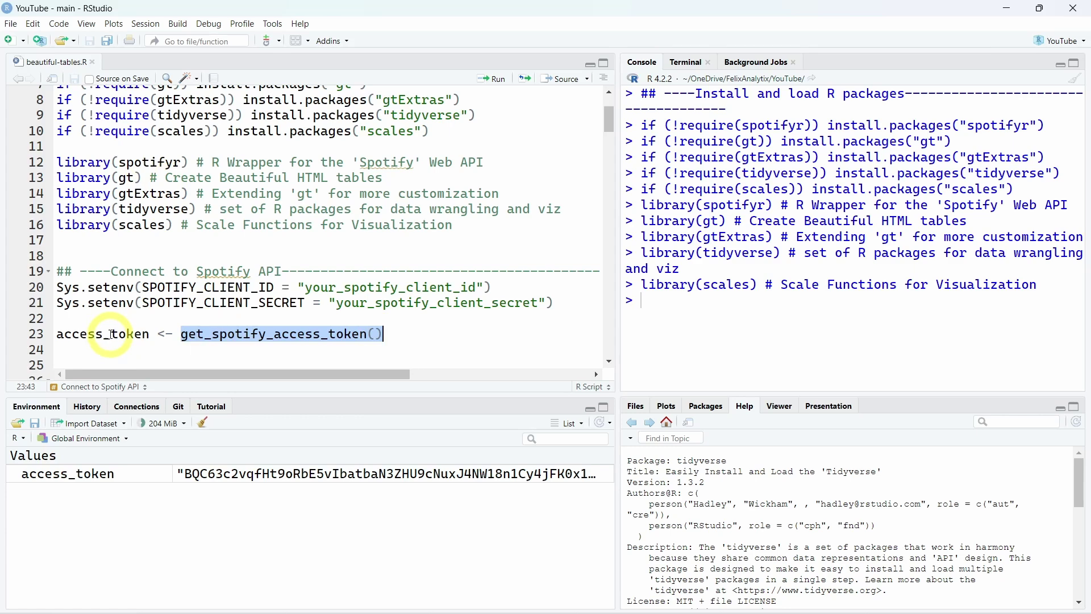
triple_click(110, 335)
key("ctrl+Return")
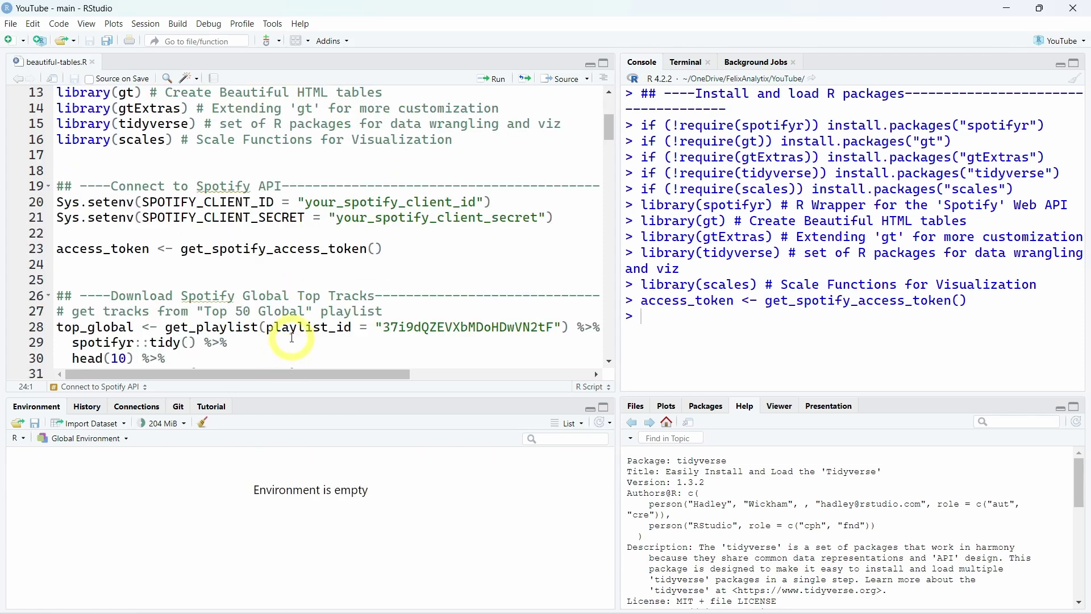
left_click(203, 313)
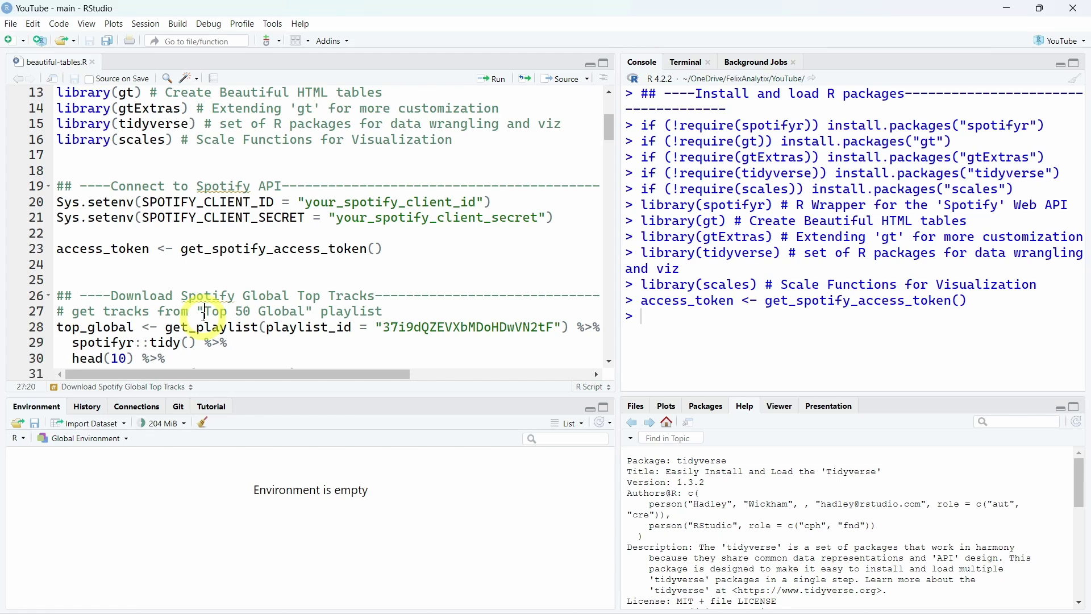
left_click_drag(204, 313, 306, 313)
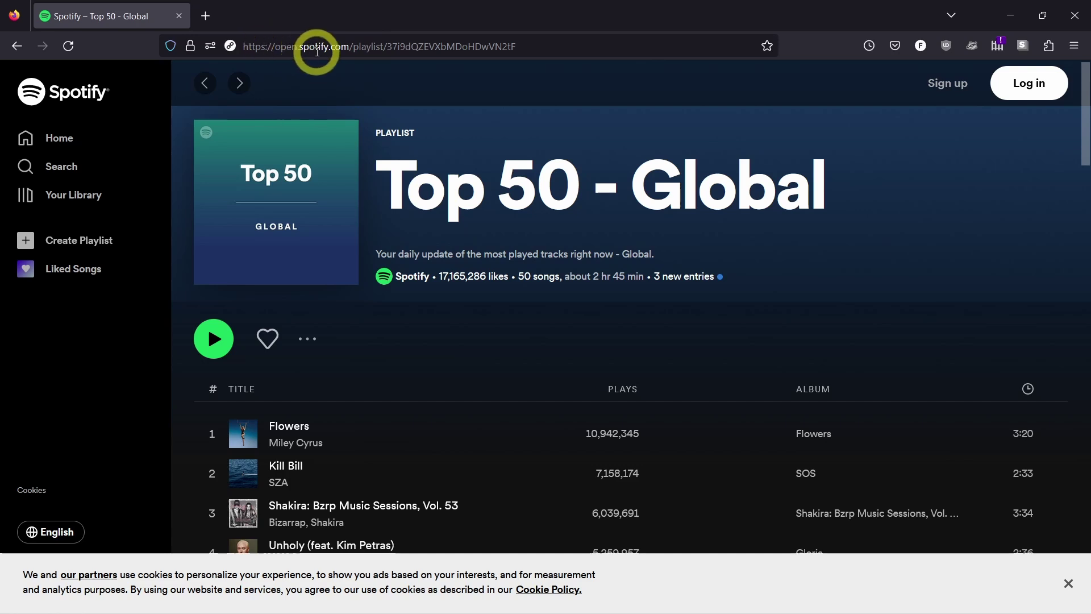
Step: Mark the playlist ID in the Top 50 - Global playlist's web address
double_click(420, 48)
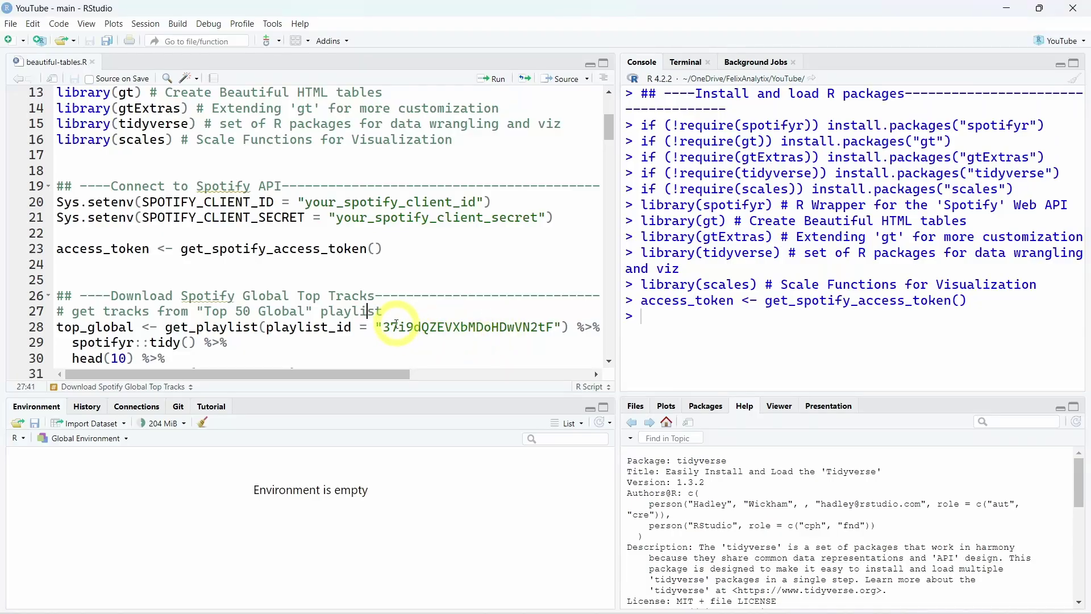
Step: Run the get_playlist() call with the pasted playlist ID on its own
left_click_drag(383, 327, 554, 328)
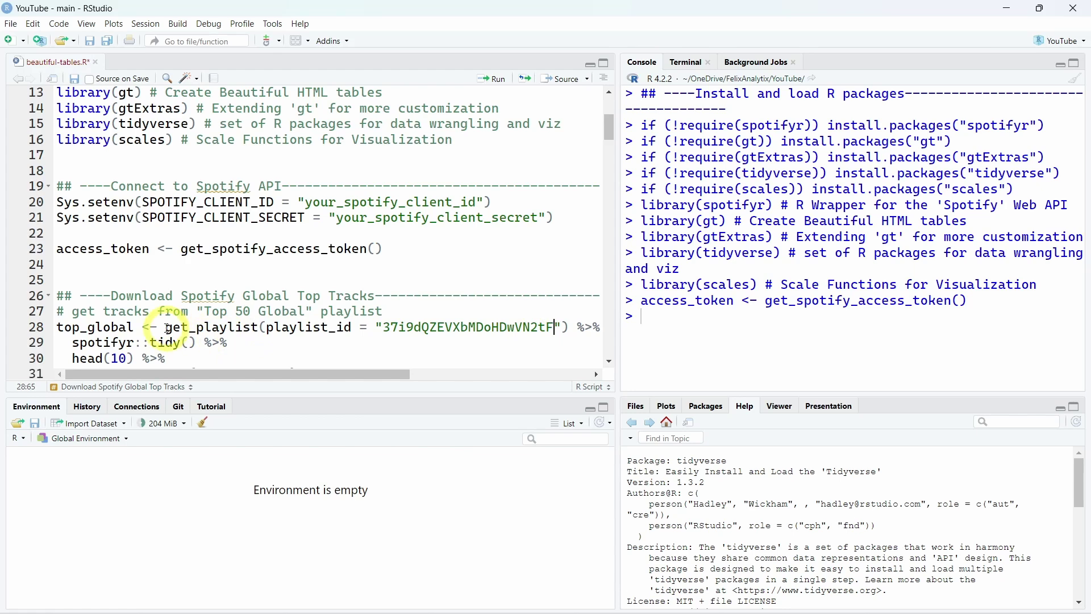
left_click_drag(166, 327, 258, 328)
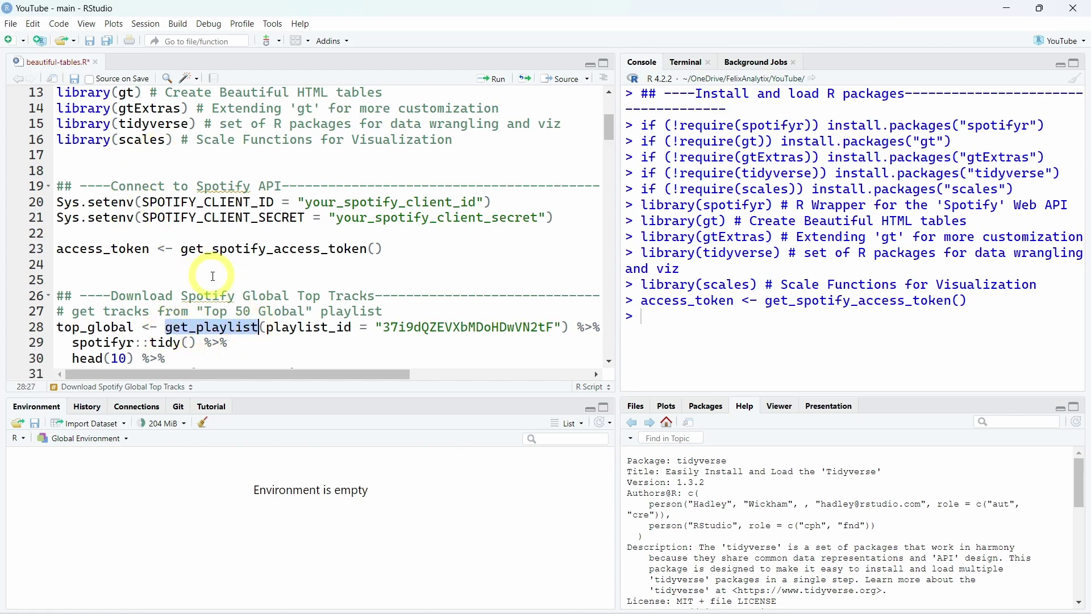
scroll(205, 256, "up", 1)
scroll(209, 256, "down", 1)
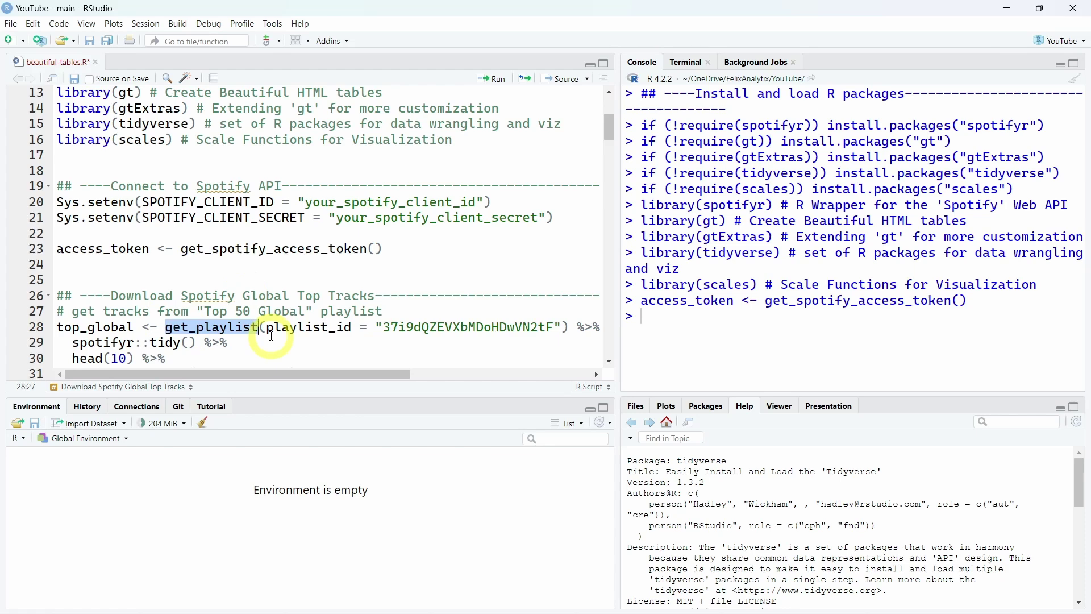
scroll(272, 335, "down", 1)
left_click_drag(271, 335, 570, 286)
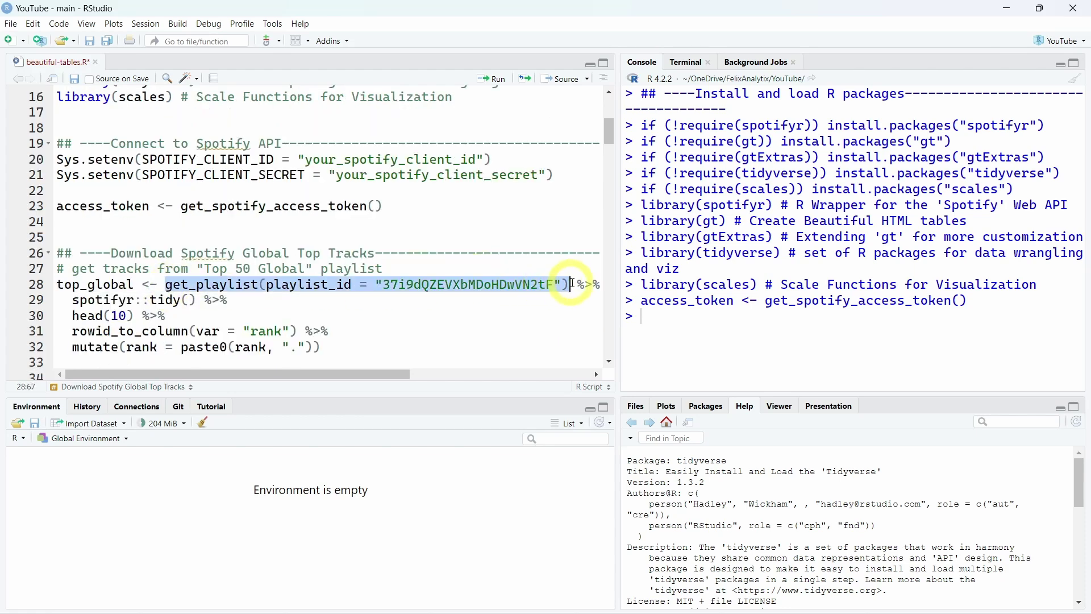
key("ctrl+Return")
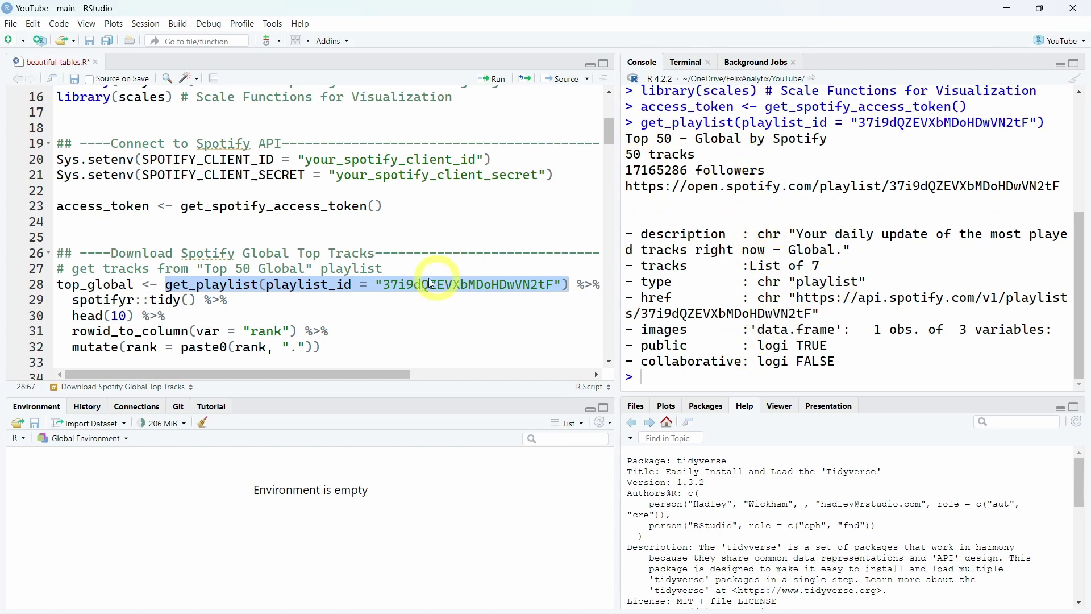
Step: Run the top_global pipeline on lines 28–32, keeping the first 10 ranked tracks
left_click(172, 286)
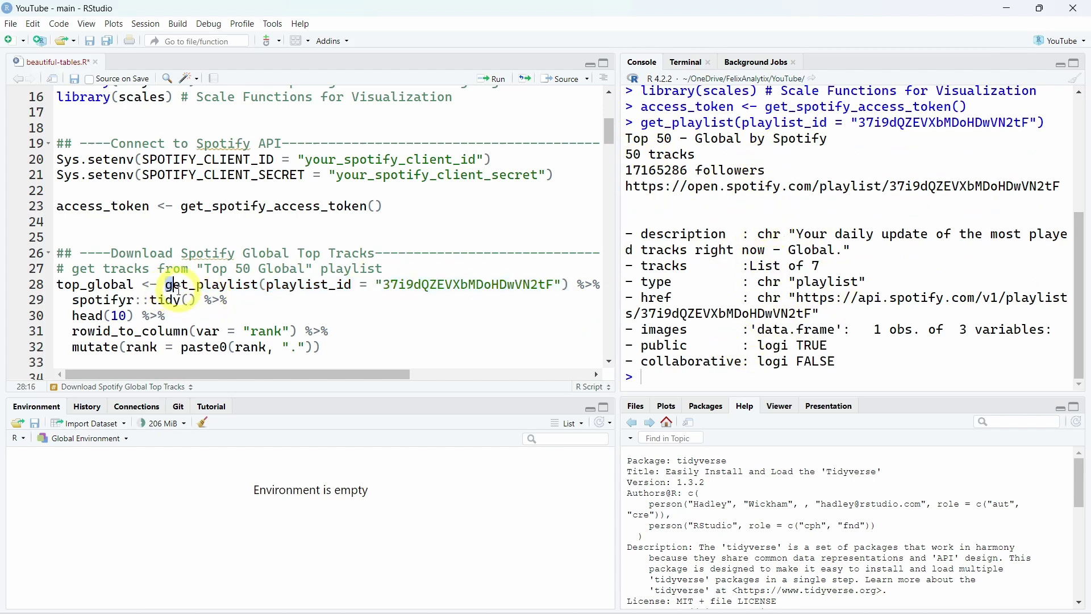
left_click_drag(175, 288, 195, 300)
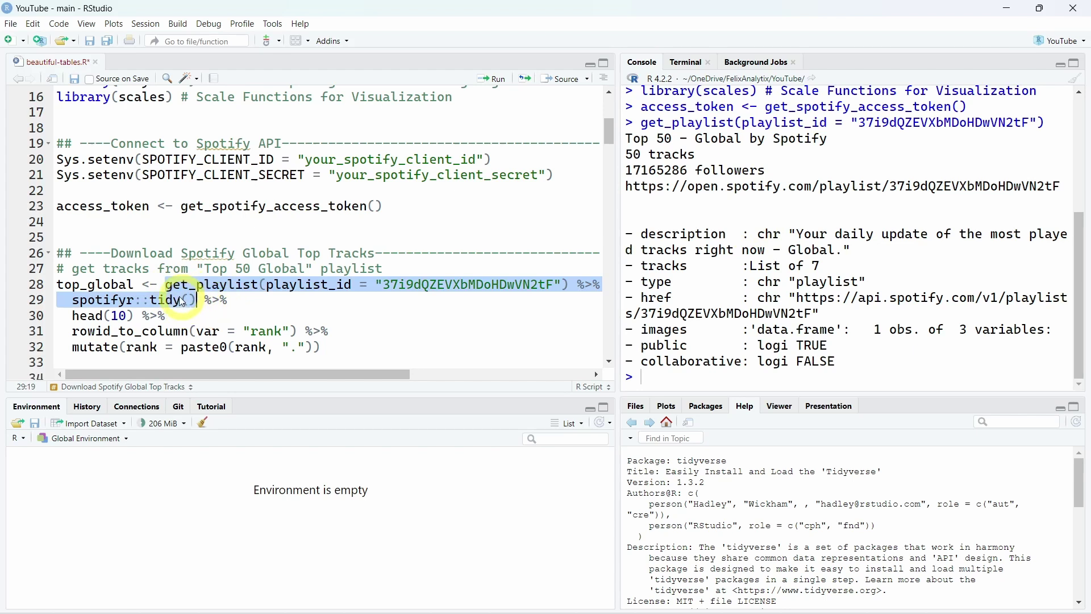
left_click_drag(132, 315, 72, 316)
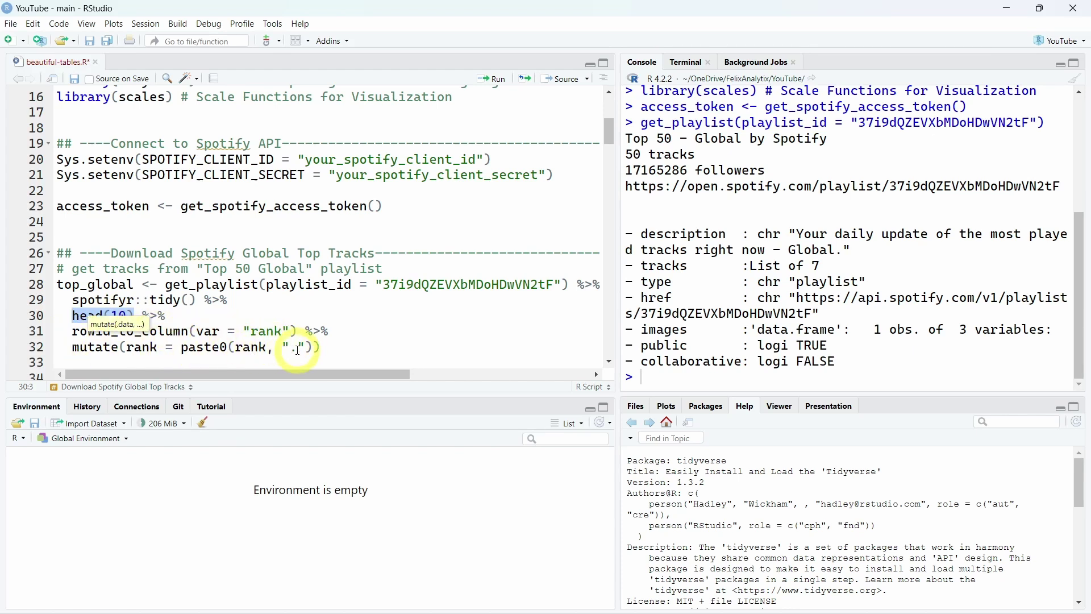
left_click(168, 331)
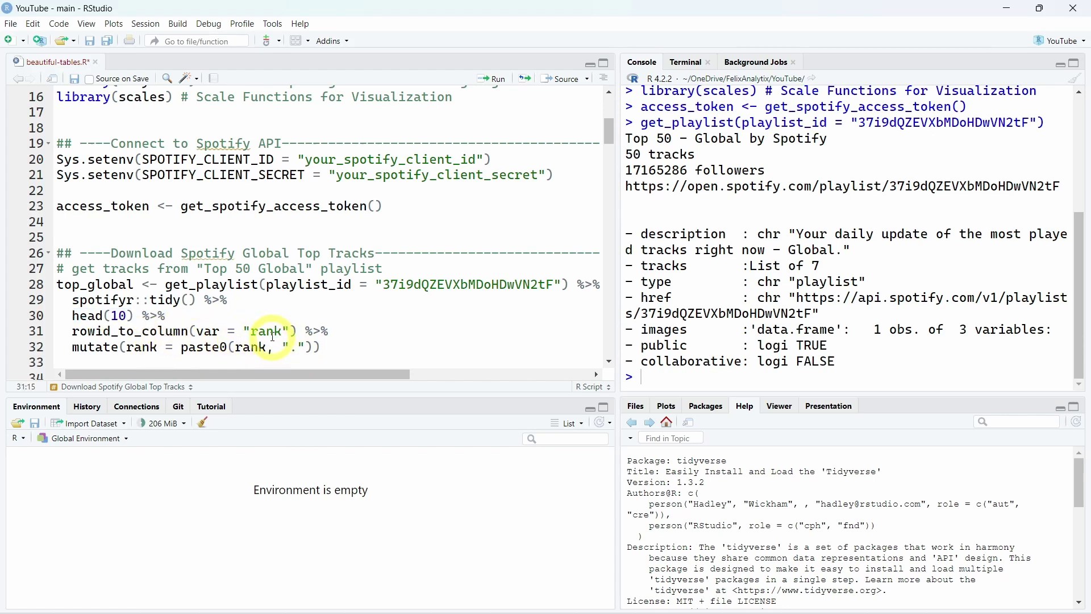
left_click_drag(321, 347, 26, 290)
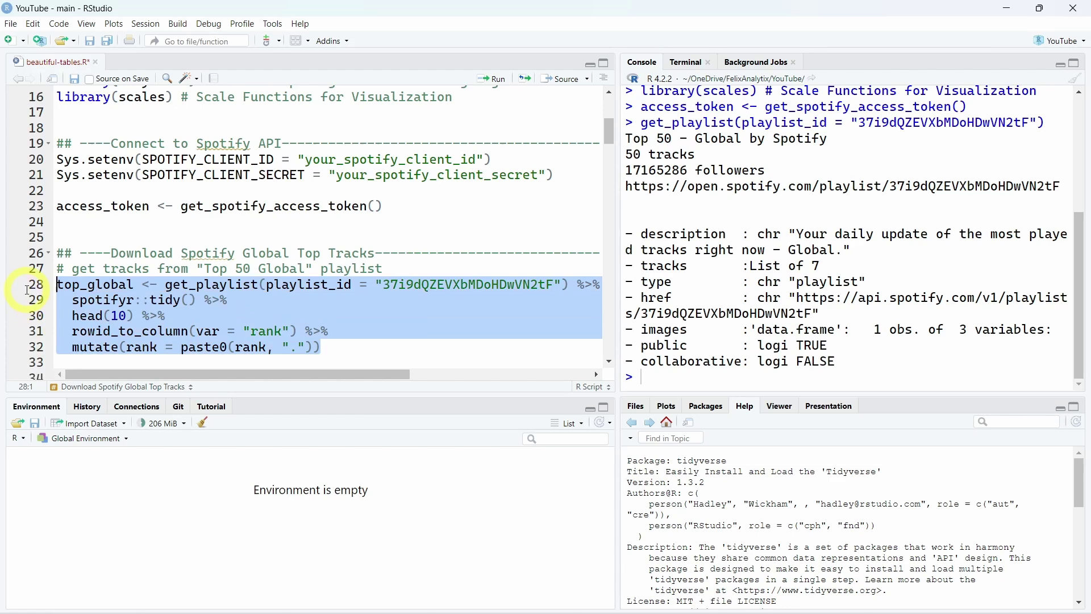
key("ctrl+Return")
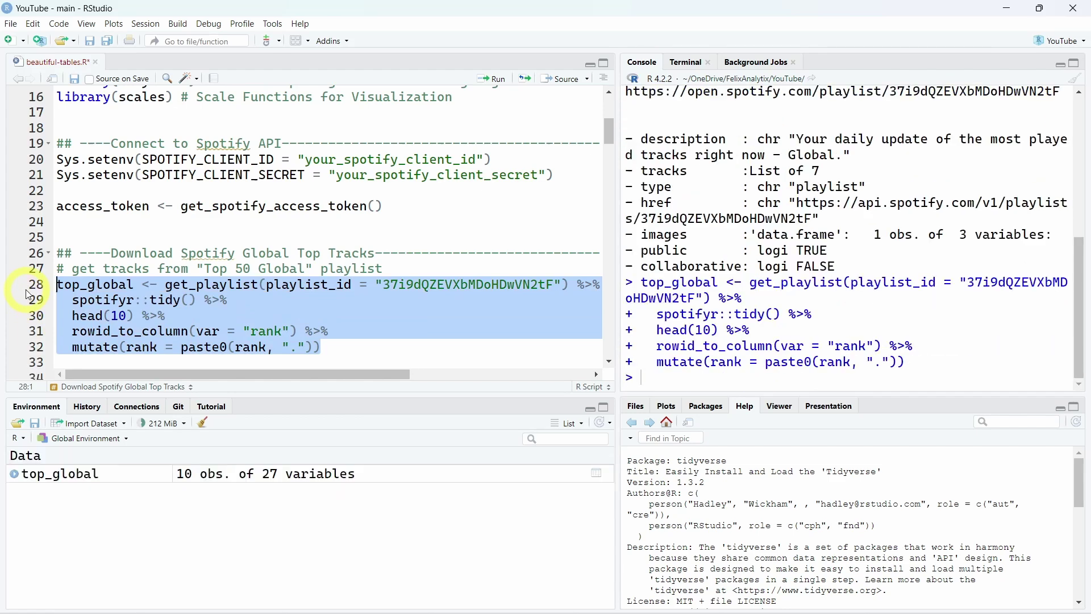
scroll(74, 295, "down", 2)
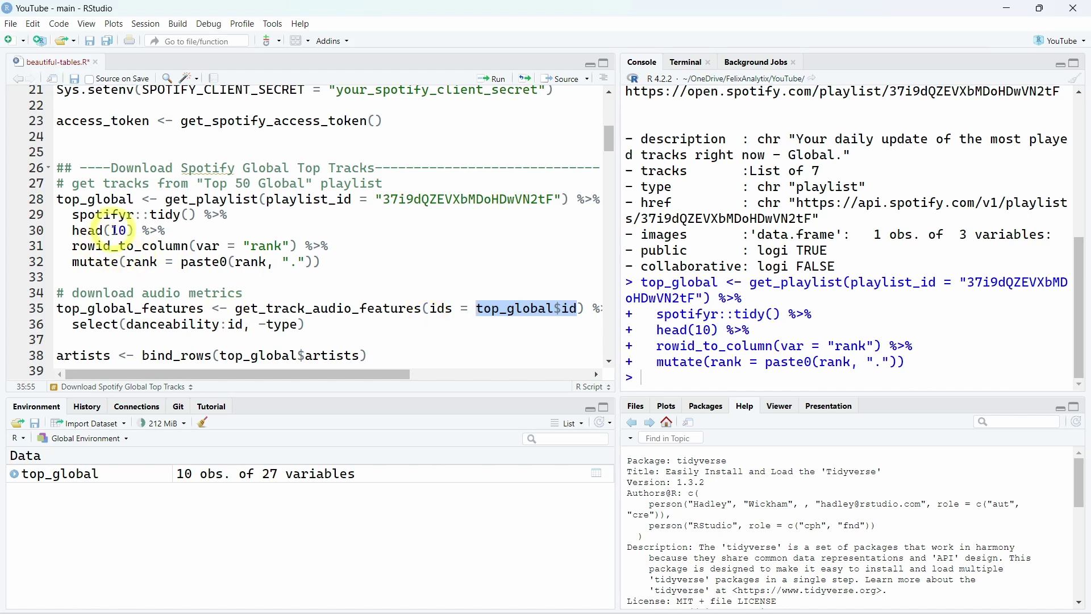
scroll(123, 312, "down", 1)
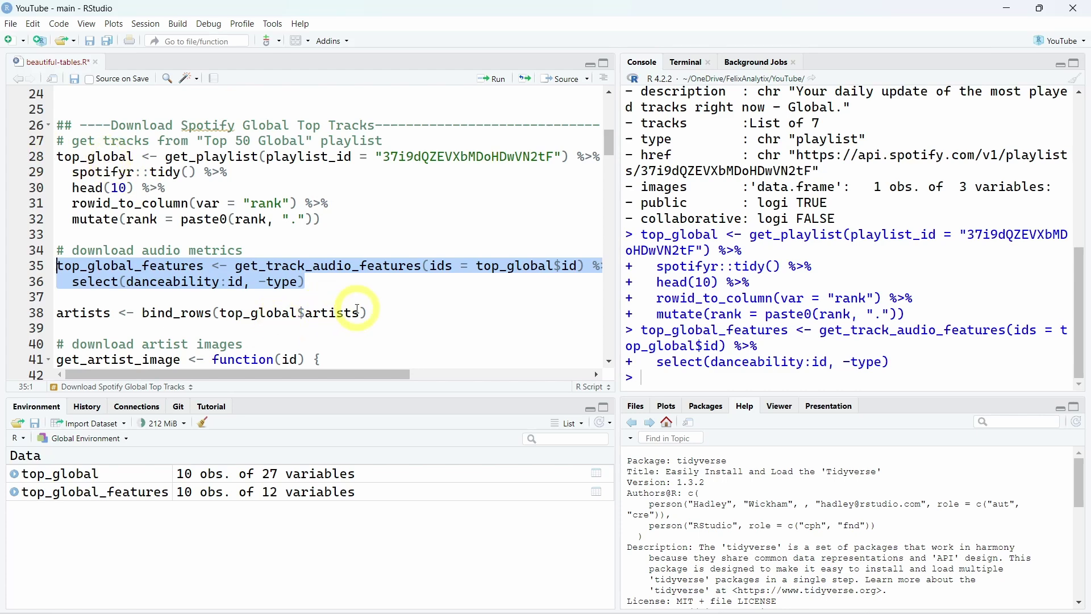
scroll(171, 333, "up", 1)
Step: Run the artists line 38 and define the get_artist_image function
left_click(98, 349)
key("ctrl+Return")
scroll(90, 293, "down", 2)
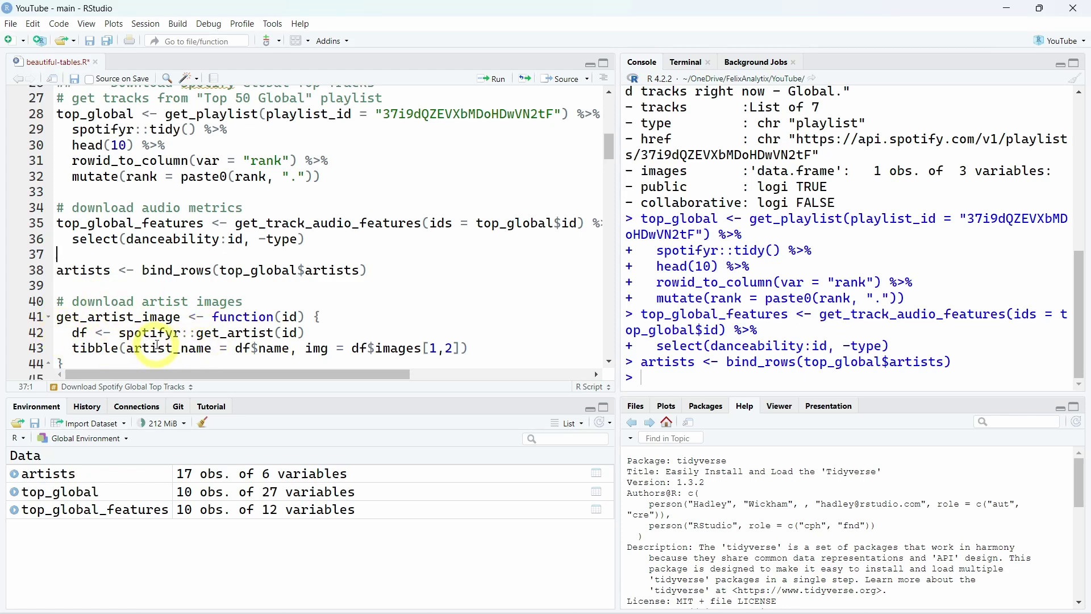
left_click_drag(53, 316, 71, 364)
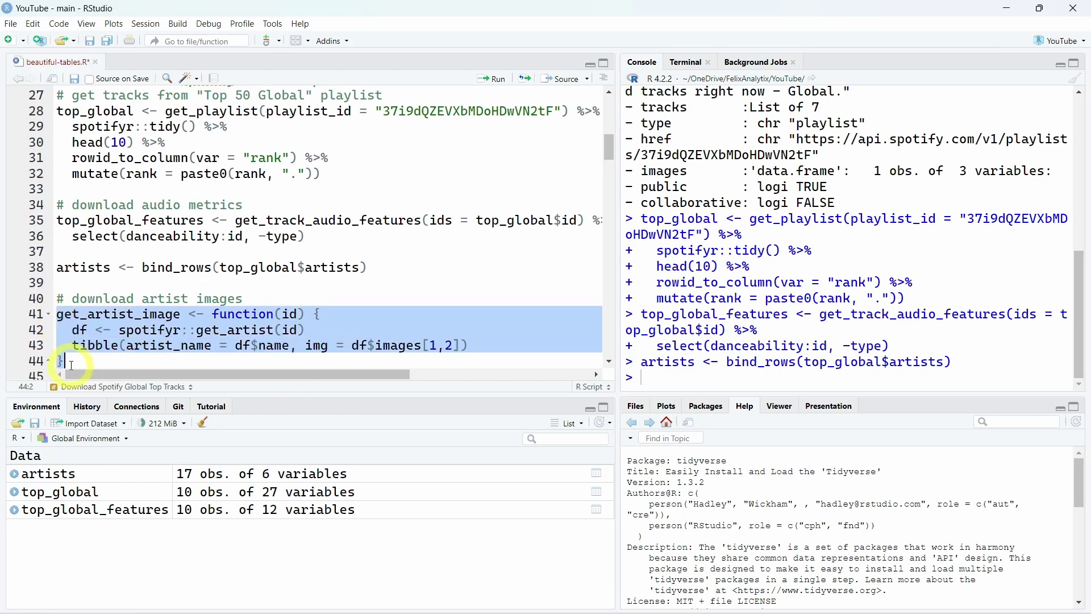
key("ctrl+Return")
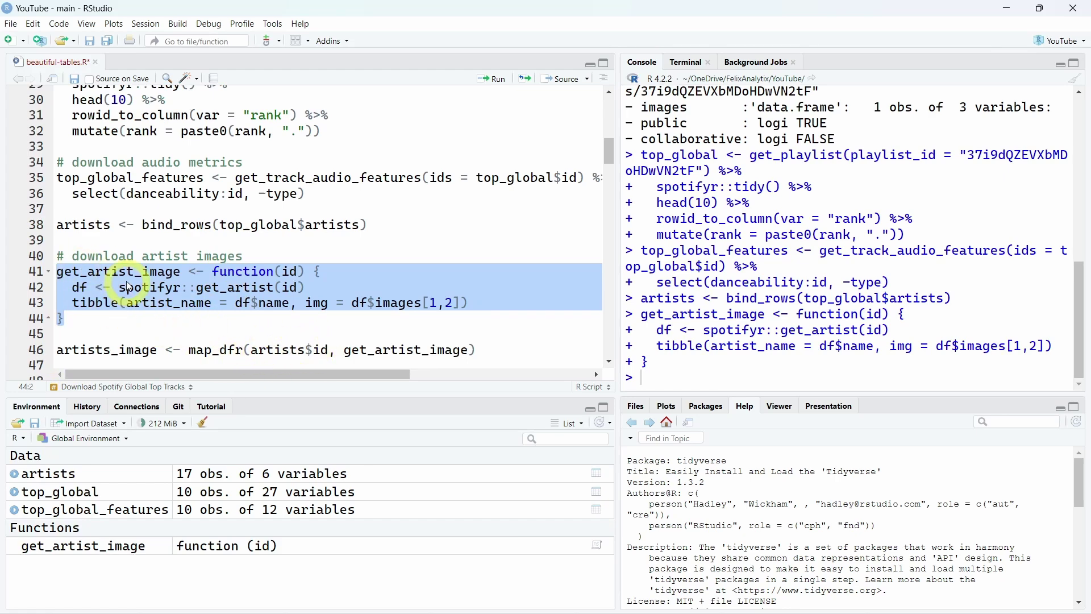
Step: Fetch artists_image, join lines 49–53 into top_songs, and print top_songs
left_click(96, 349)
key("ctrl+Return")
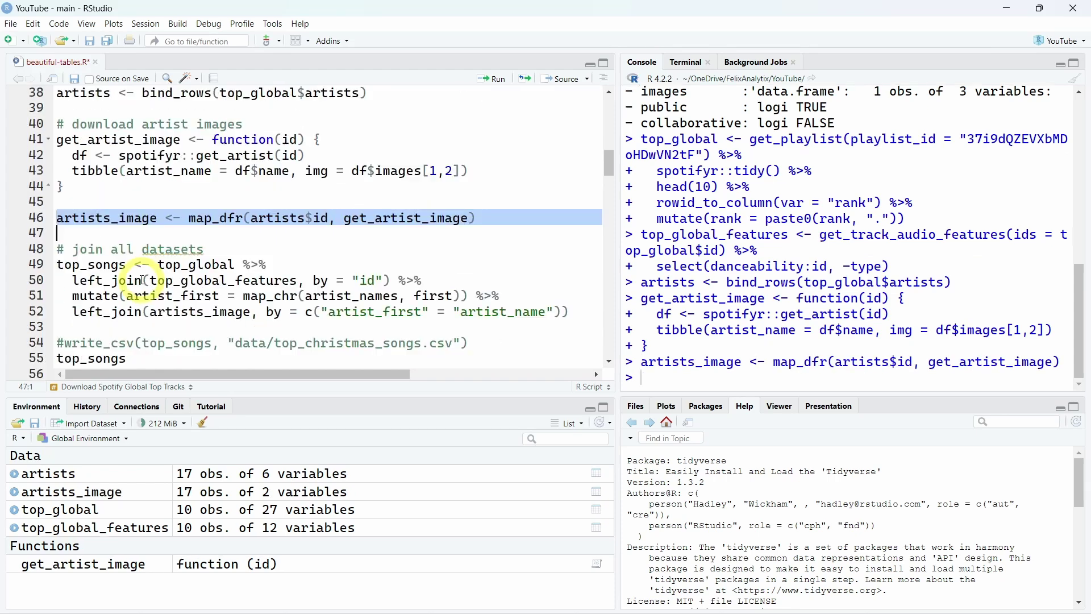
scroll(145, 281, "down", 1)
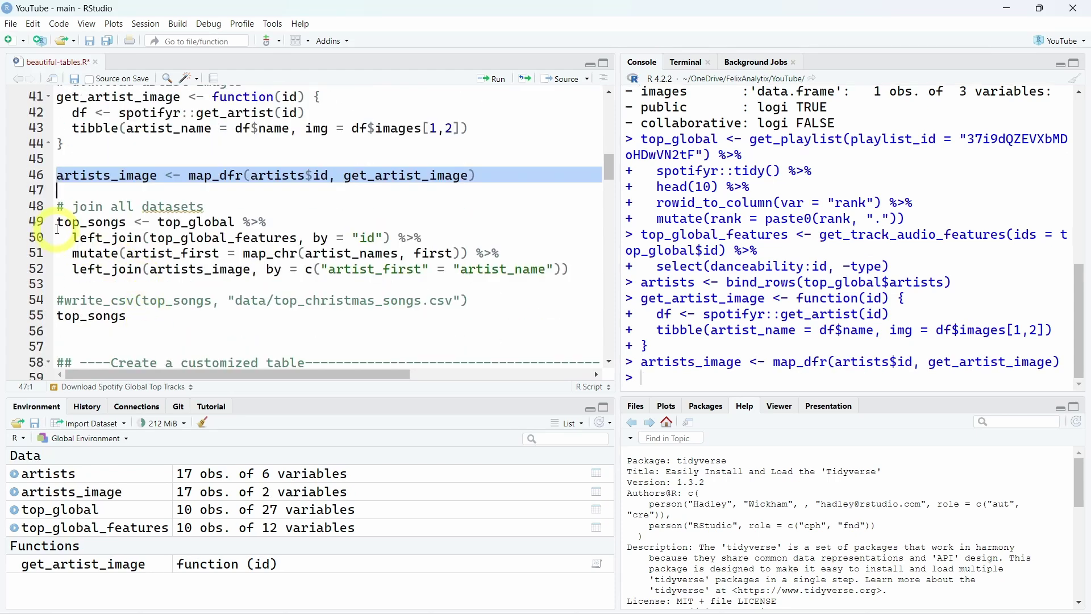
left_click_drag(57, 221, 55, 300)
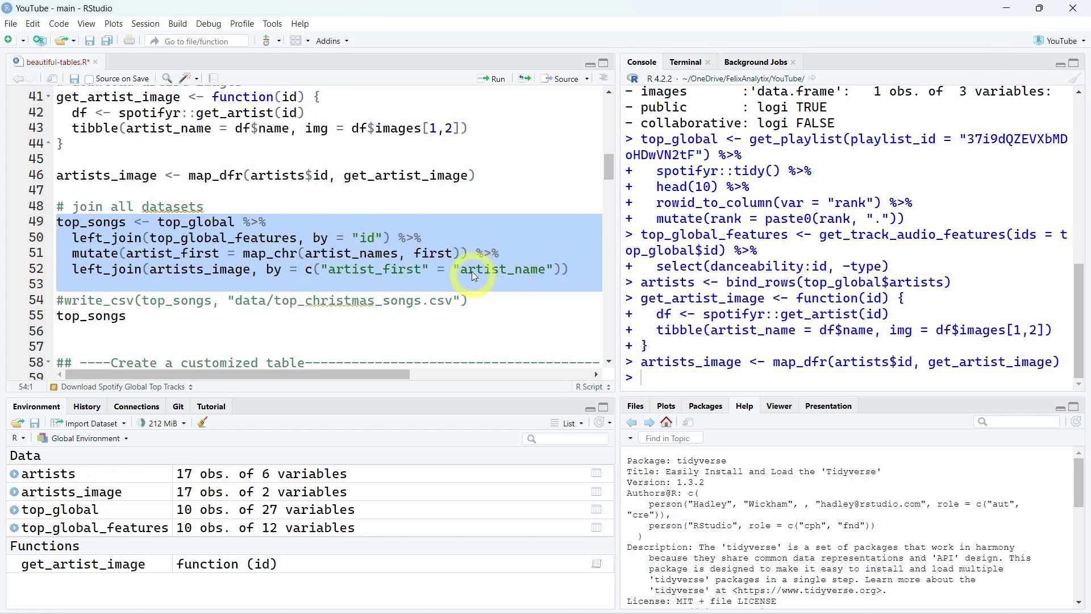
key("ctrl+Return")
left_click(103, 315)
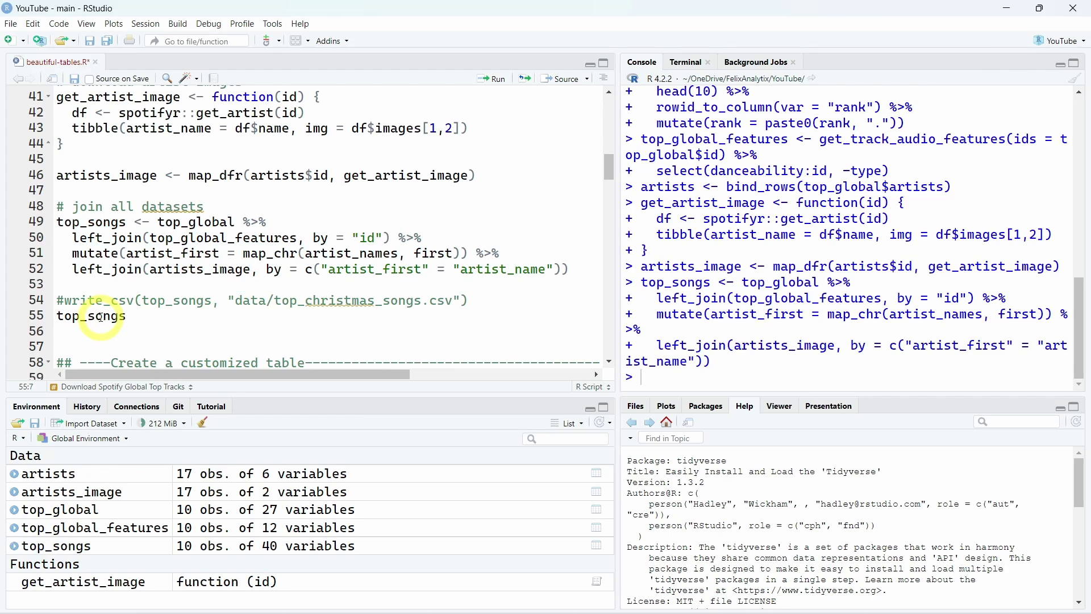
key("ctrl+Return")
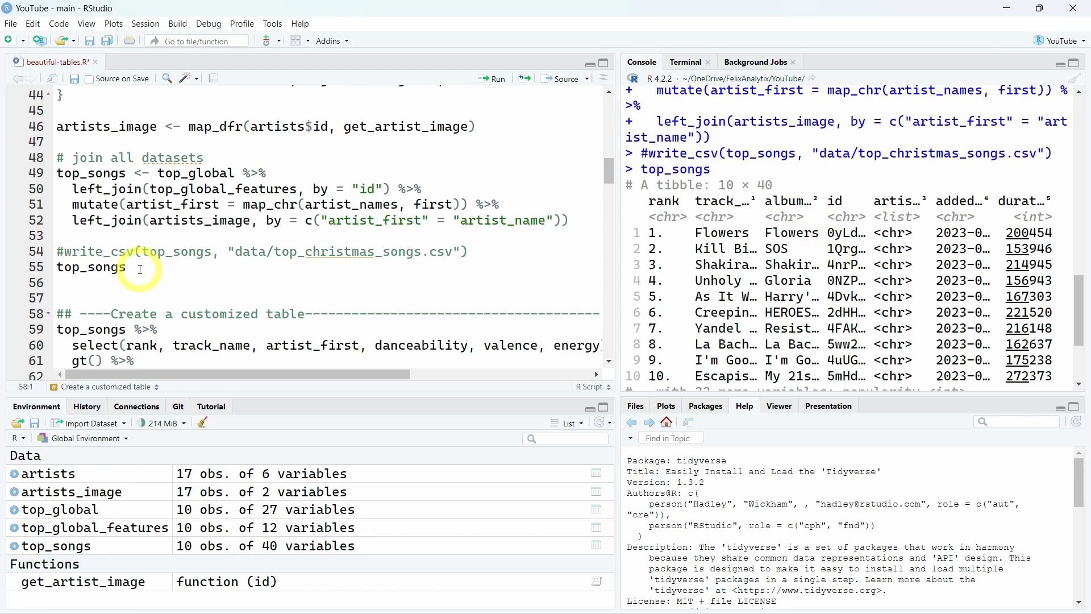
scroll(140, 269, "down", 1)
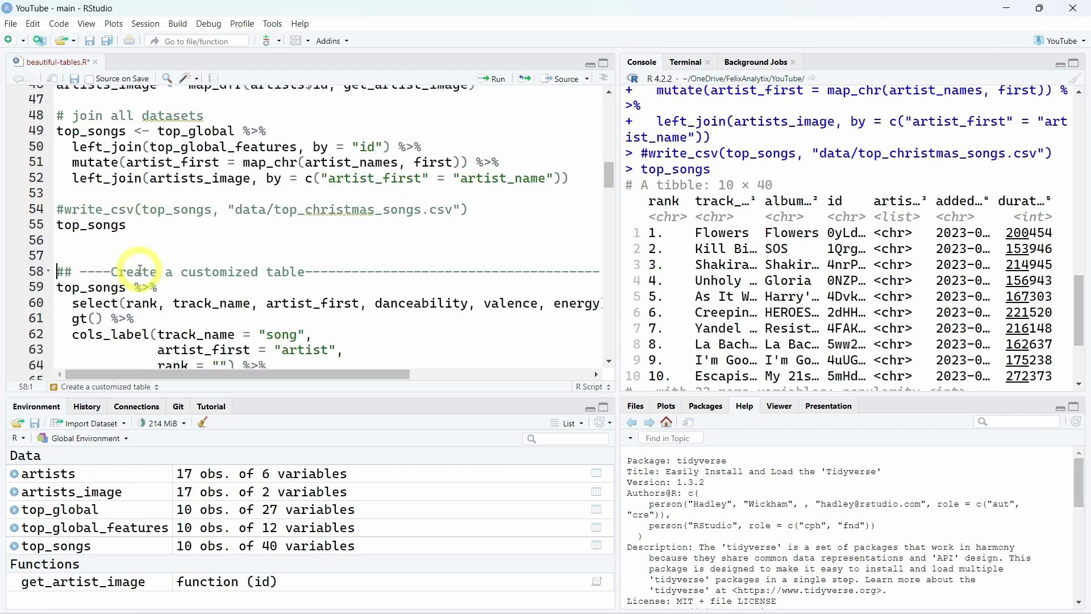
scroll(143, 270, "down", 1)
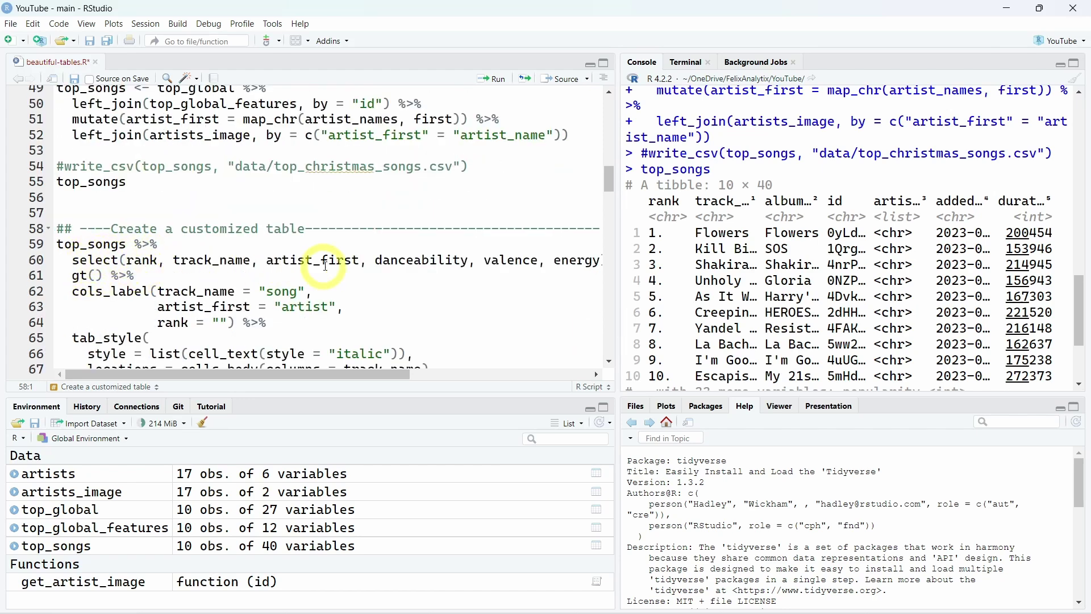
left_click_drag(384, 372, 397, 374)
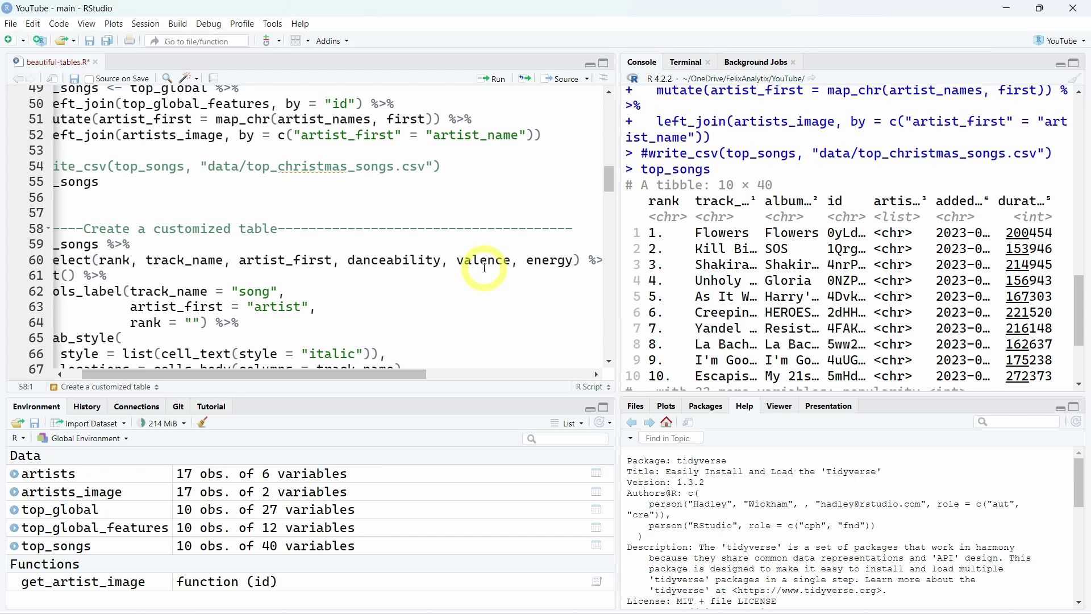
scroll(257, 269, "left", 2)
left_click_drag(103, 276, 56, 244)
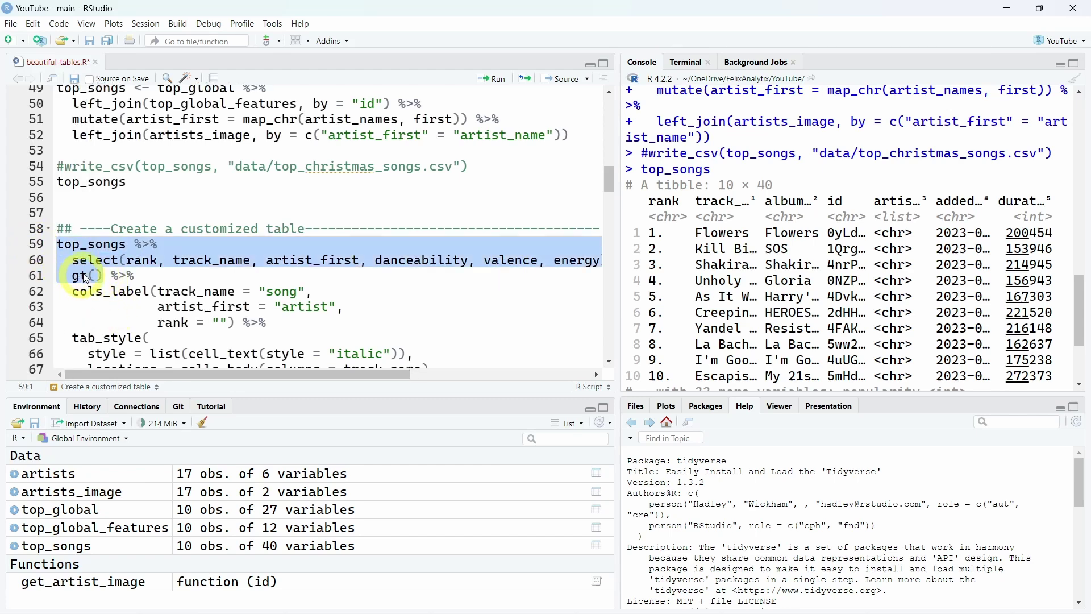
mouse_move(79, 276)
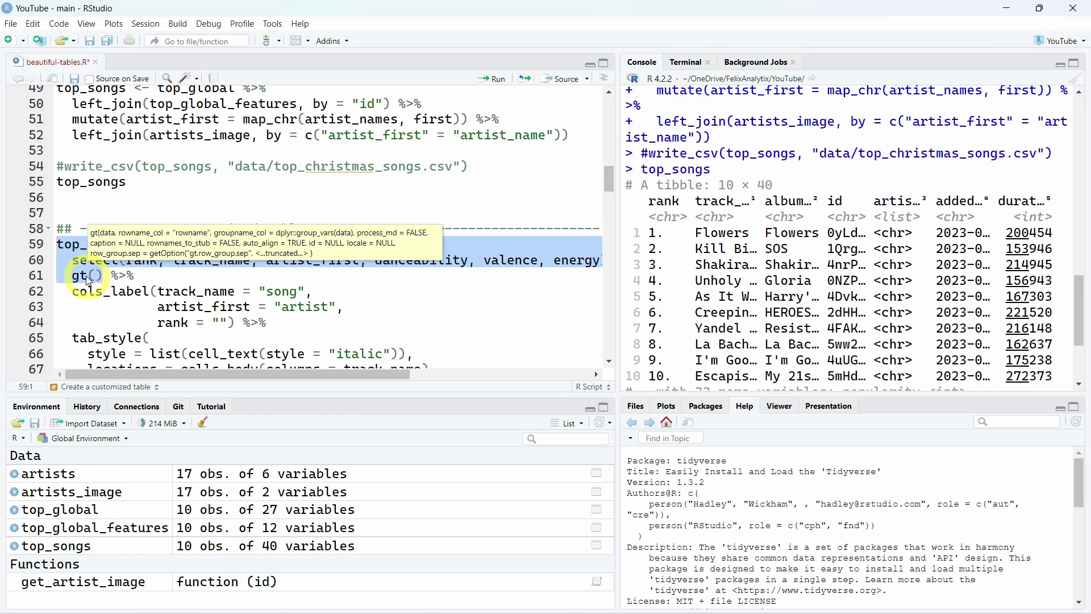
Step: Render the basic gt table from lines 59–61, then highlight the column-relabelling and blank rank label code
key("ctrl+Return")
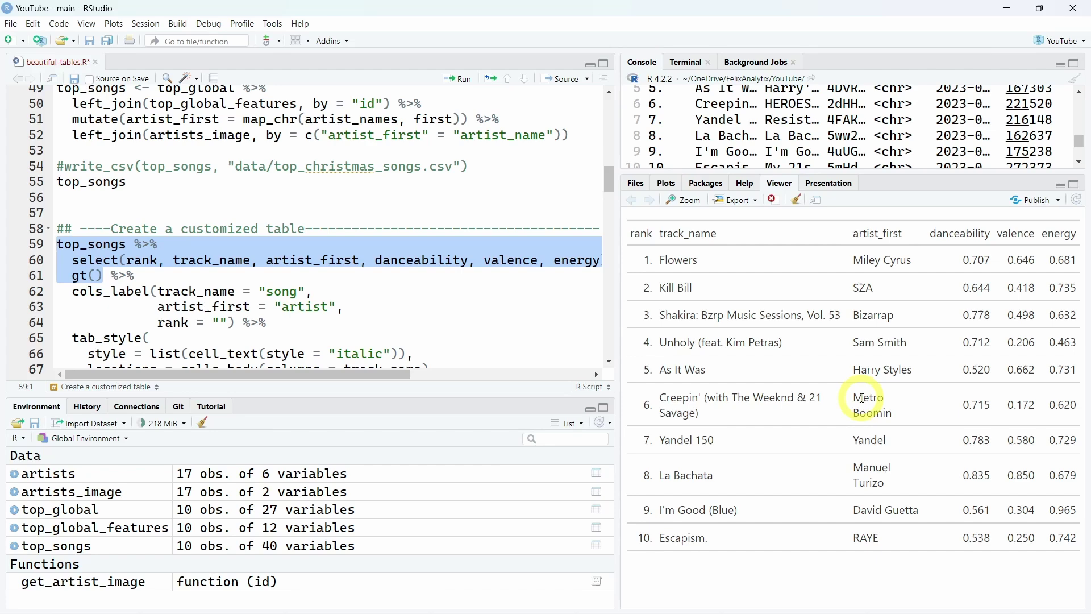
scroll(264, 290, "down", 1)
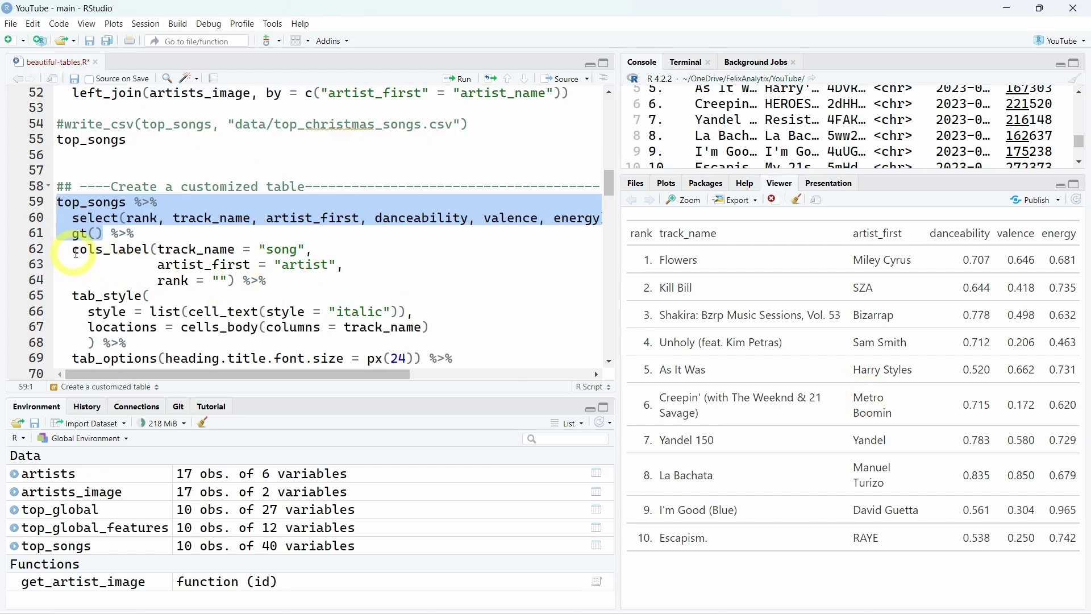
left_click_drag(150, 249, 72, 249)
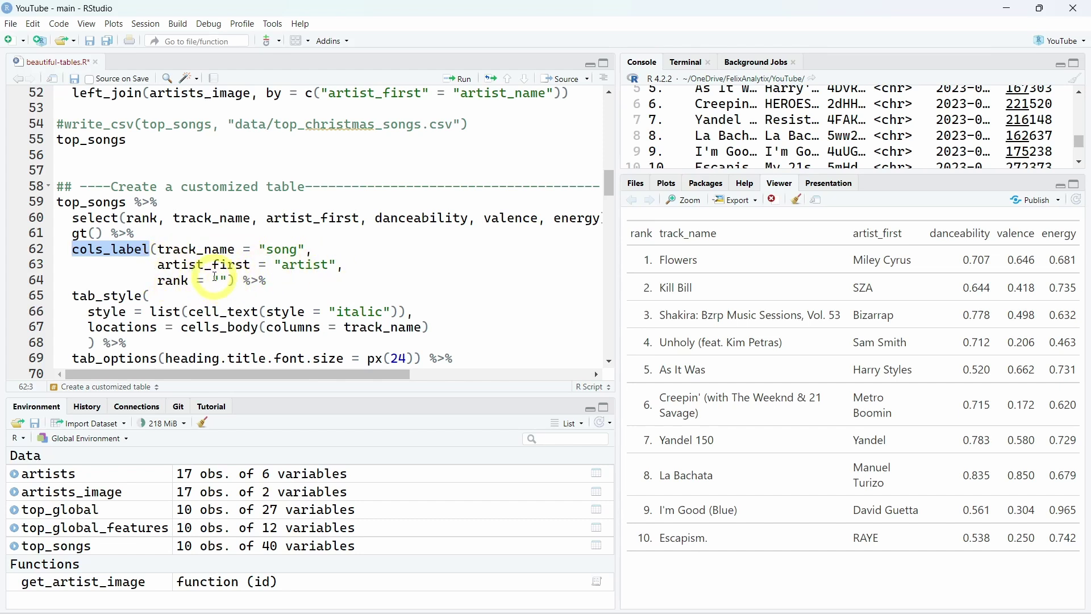
left_click_drag(235, 279, 34, 209)
Step: Run cols_label on lines 59–64, then run tab_style through line 68 to italicise track_name
key("ctrl+Return")
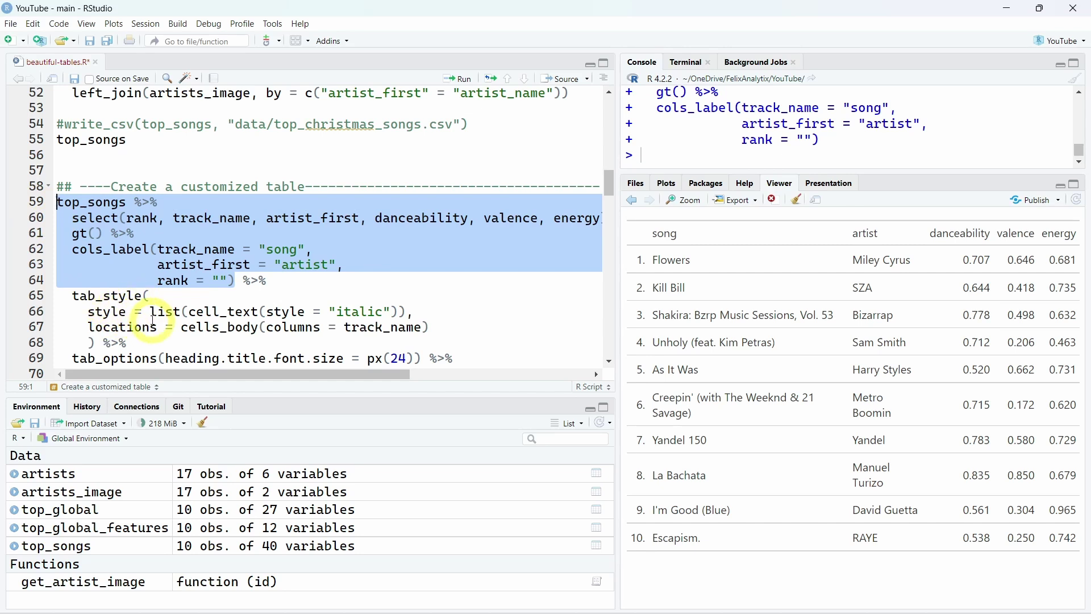
left_click(151, 295)
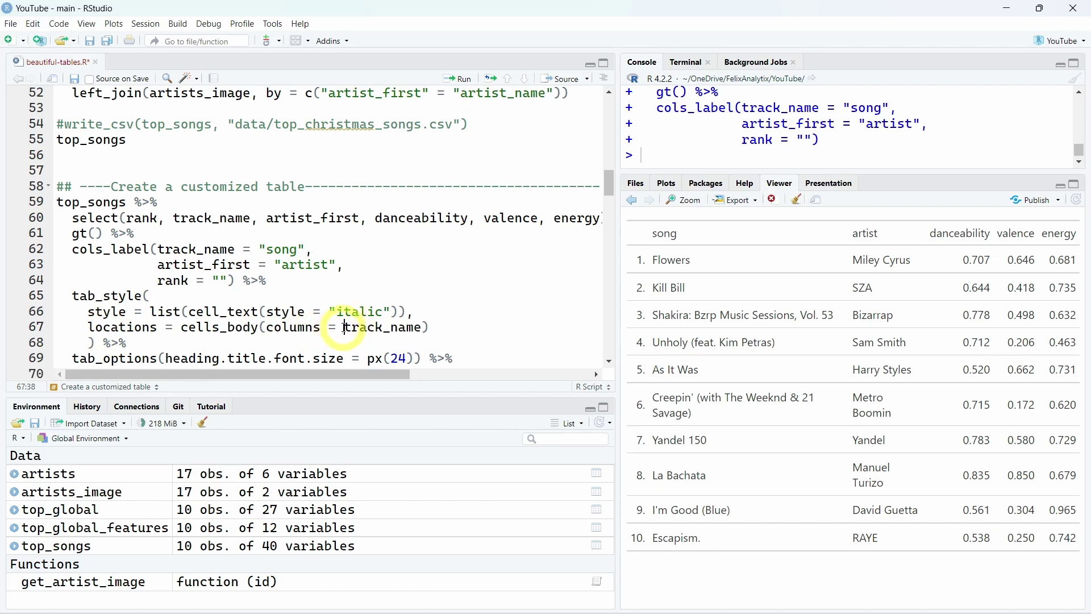
double_click(385, 326)
left_click(297, 325)
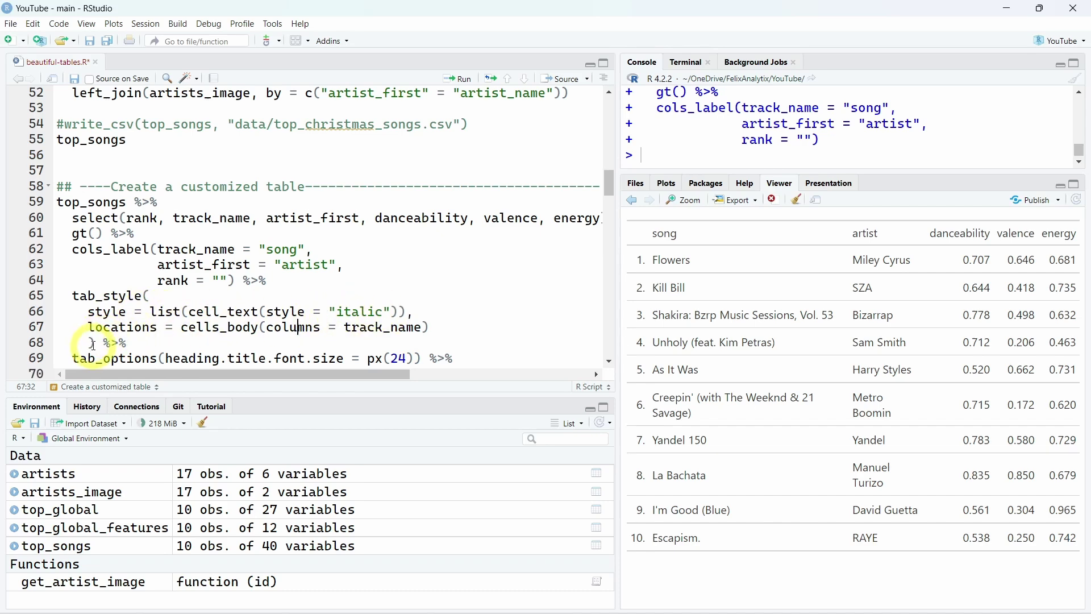
key("ctrl+Return")
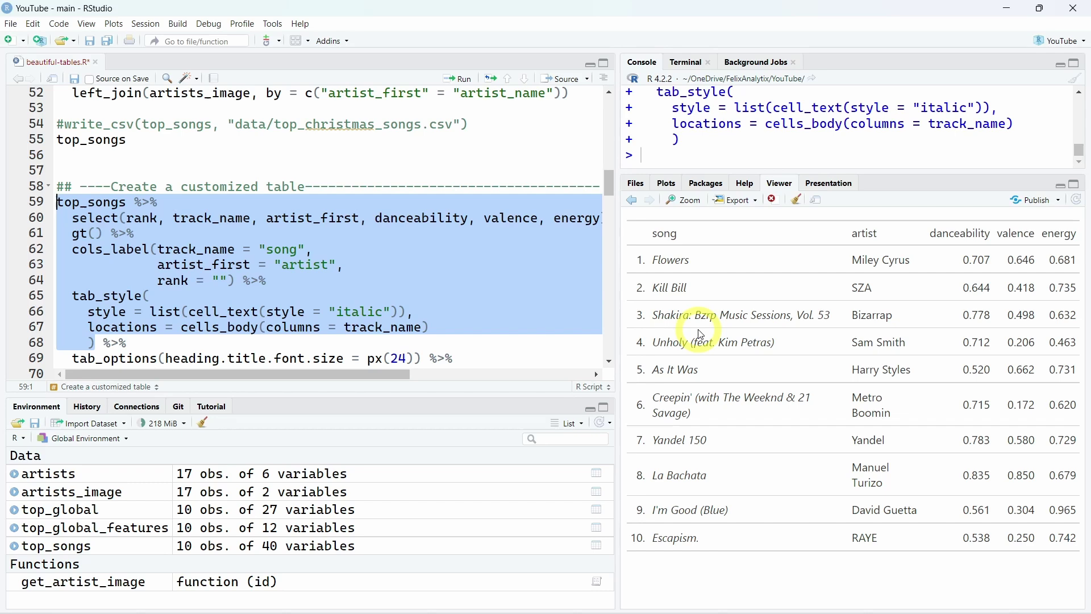
scroll(119, 277, "down", 2)
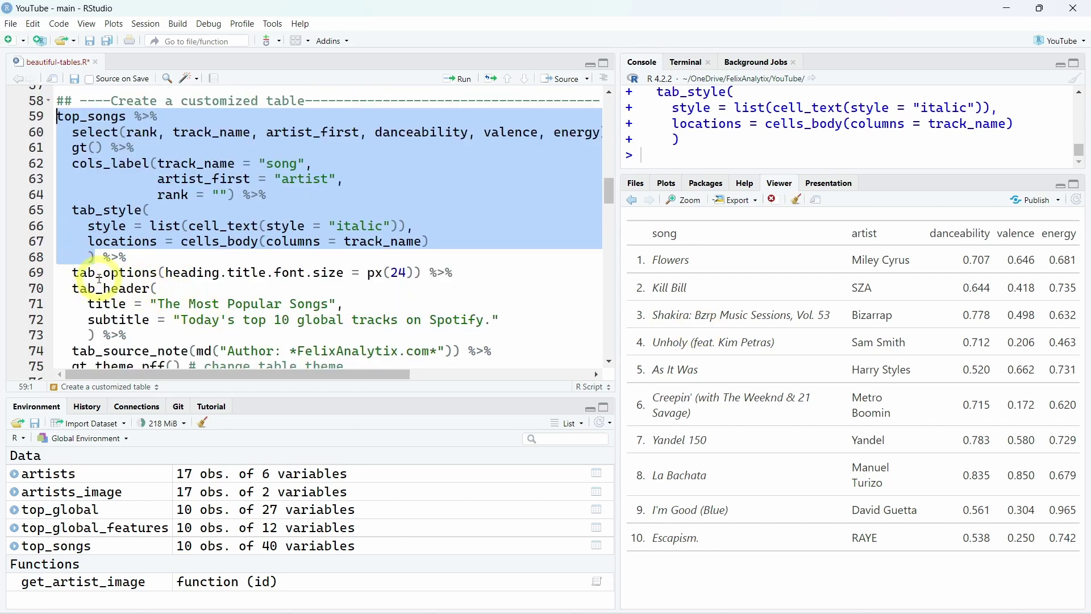
Step: Run the table code with title 'The Most Popular Songs' at font size 24 and its subtitle
left_click(143, 273)
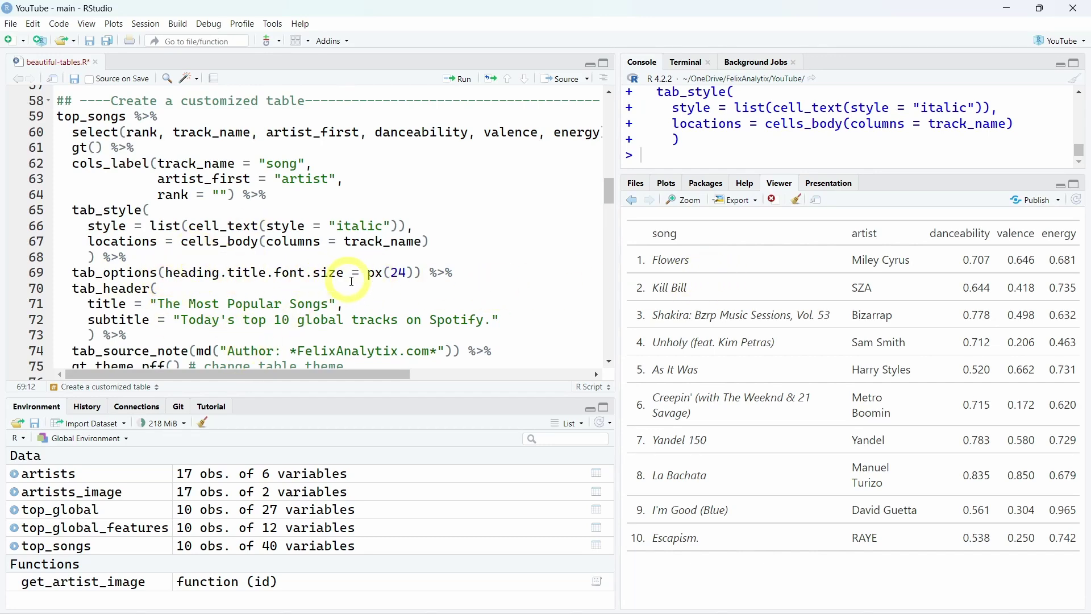
double_click(399, 275)
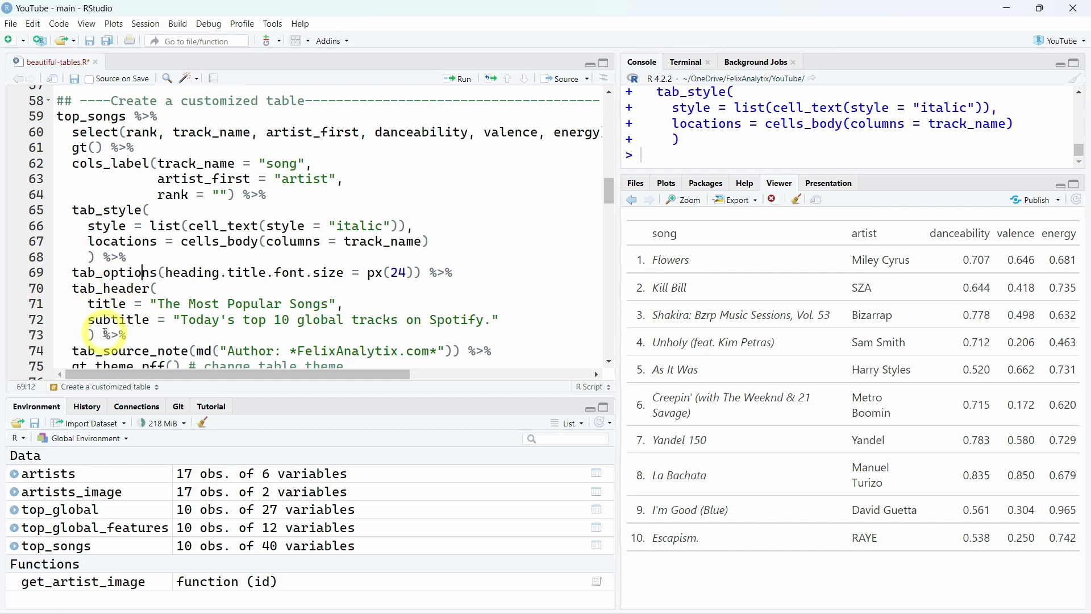
left_click_drag(97, 335, 56, 117)
key("ctrl+Return")
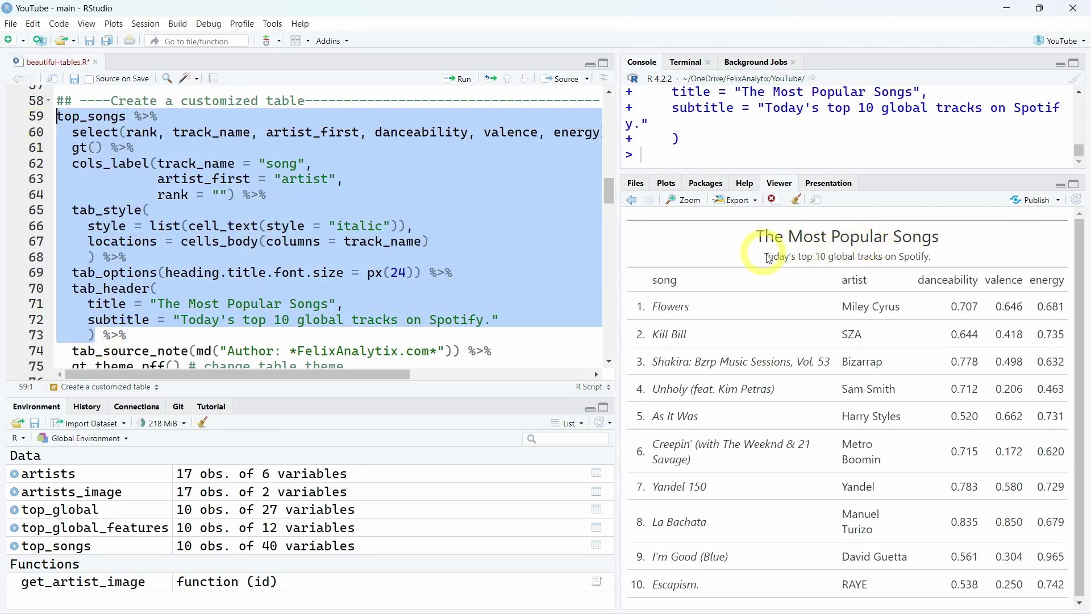
triple_click(817, 237)
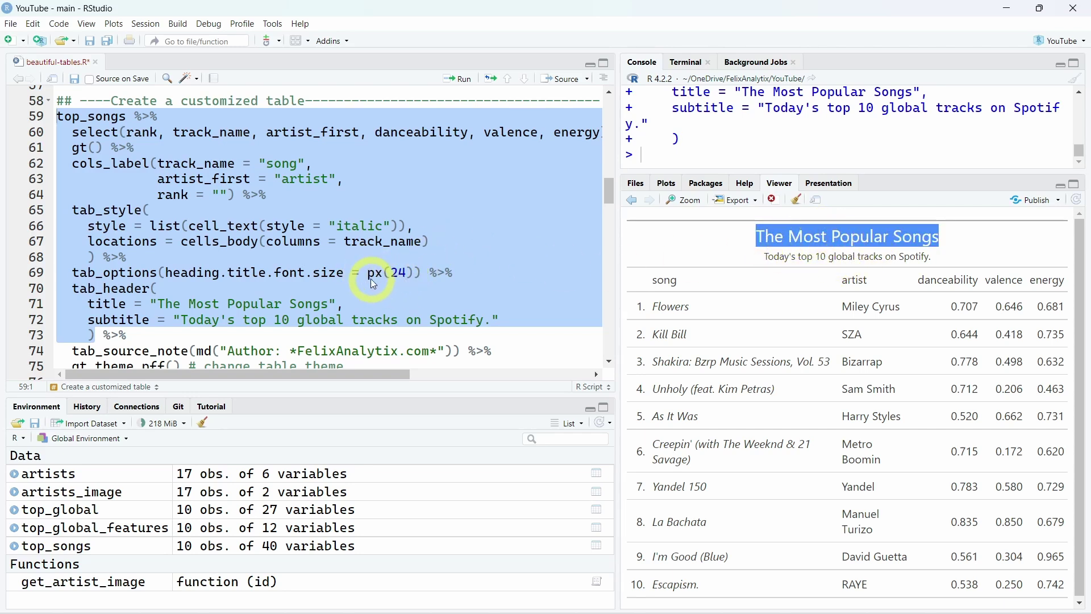
scroll(377, 279, "down", 1)
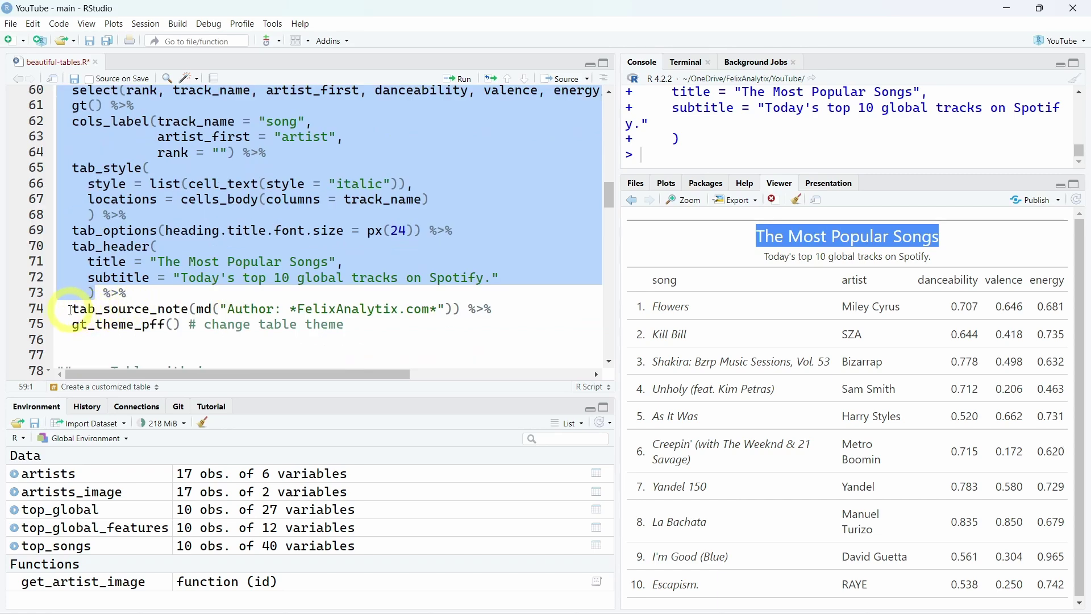
Step: Inspect the source note's md() call and place the caret in the author credit text
left_click_drag(71, 310, 199, 309)
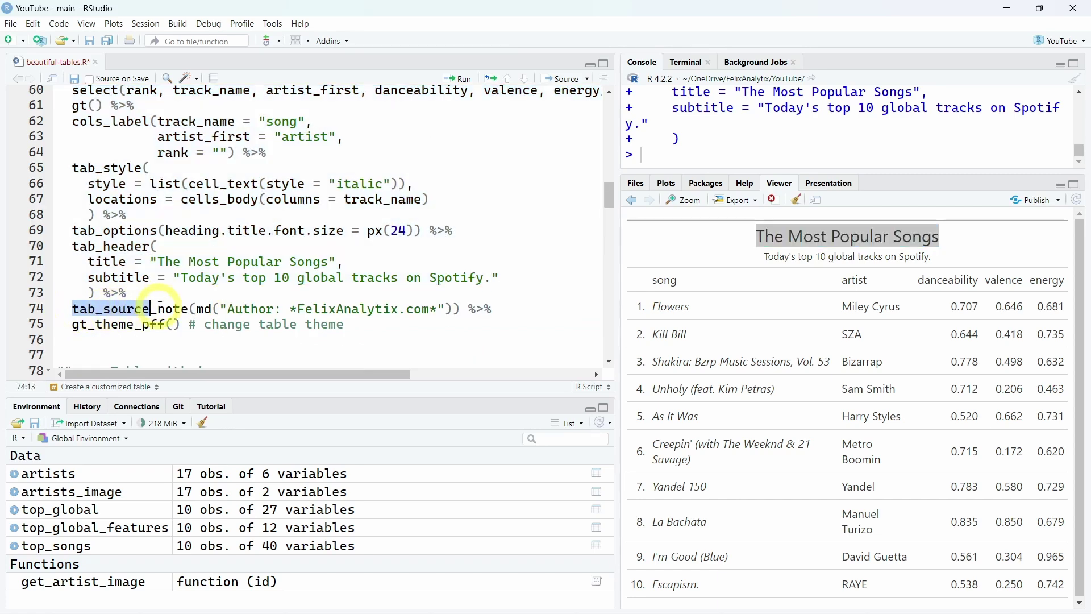
double_click(204, 309)
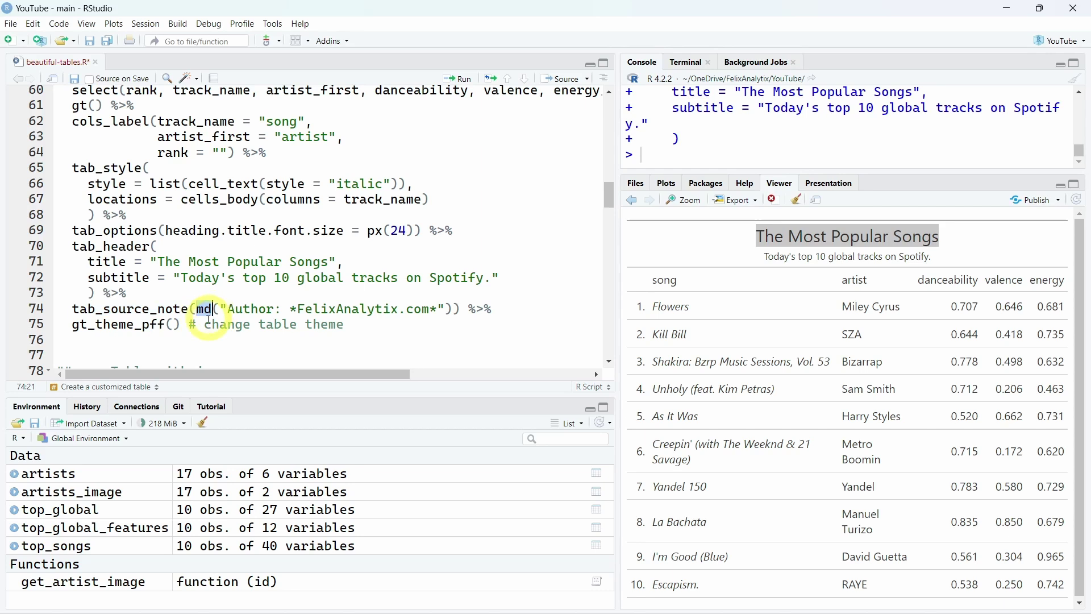
mouse_move(130, 308)
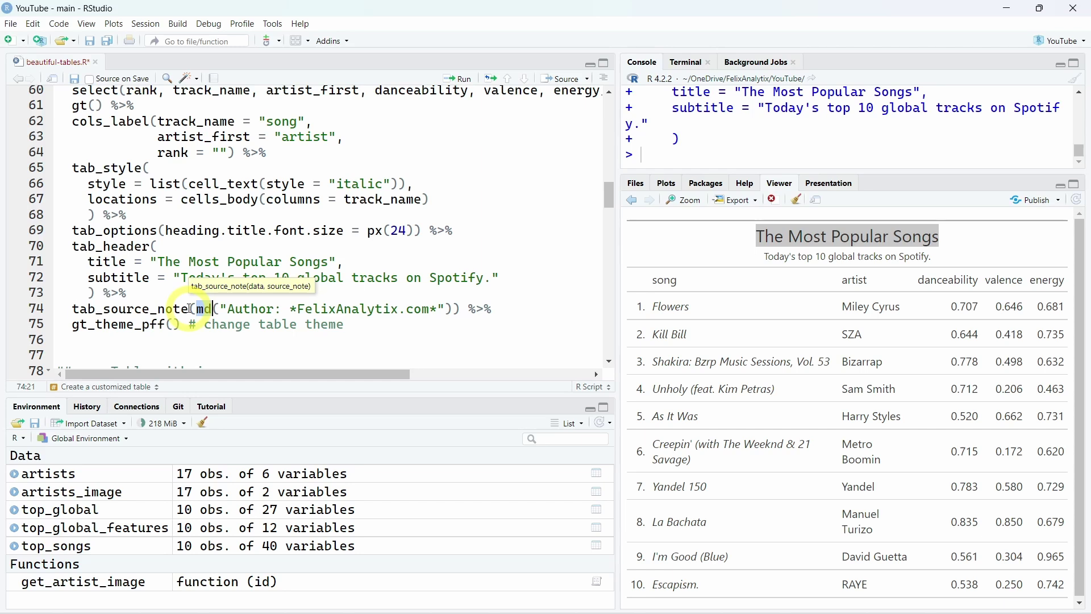
left_click(289, 309)
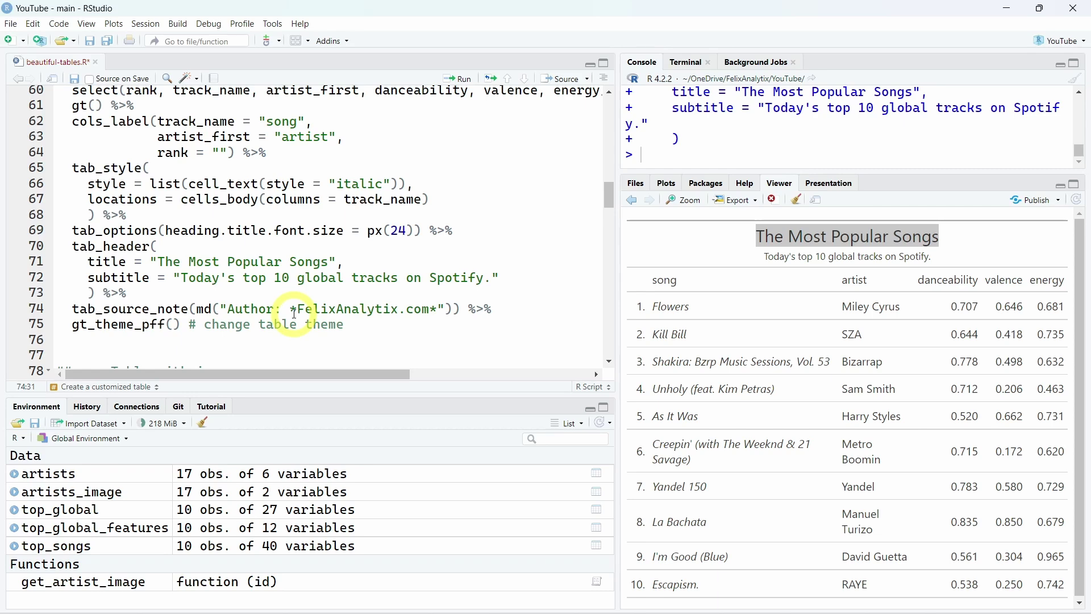
left_click_drag(461, 309, 53, 117)
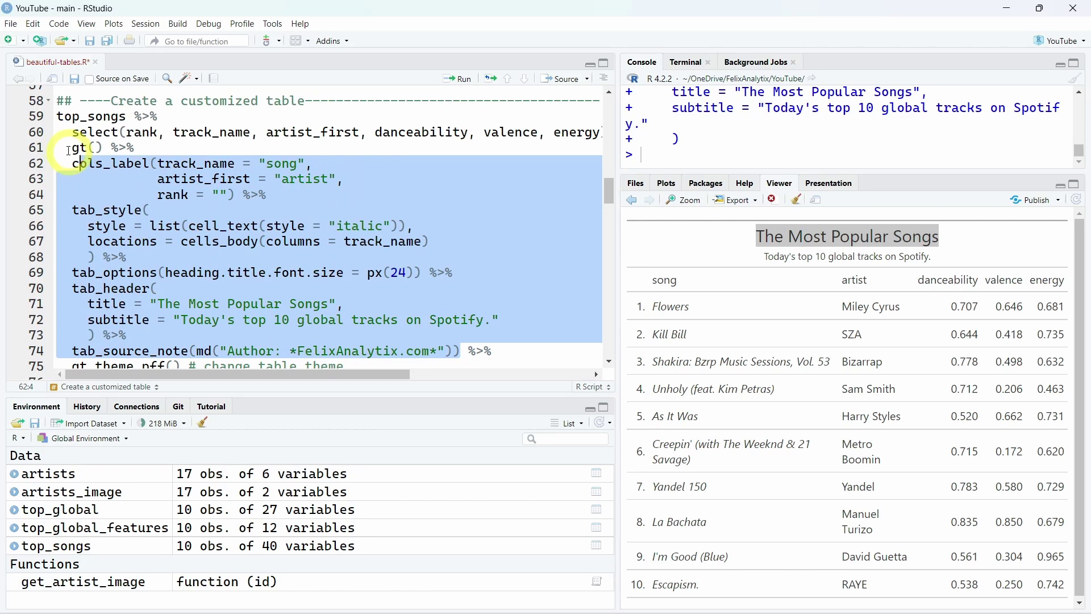
Step: Add the author credit note, then run the full table code (lines 59–75) with gt_theme_pff()
key("ctrl+Return")
scroll(811, 341, "down", 1)
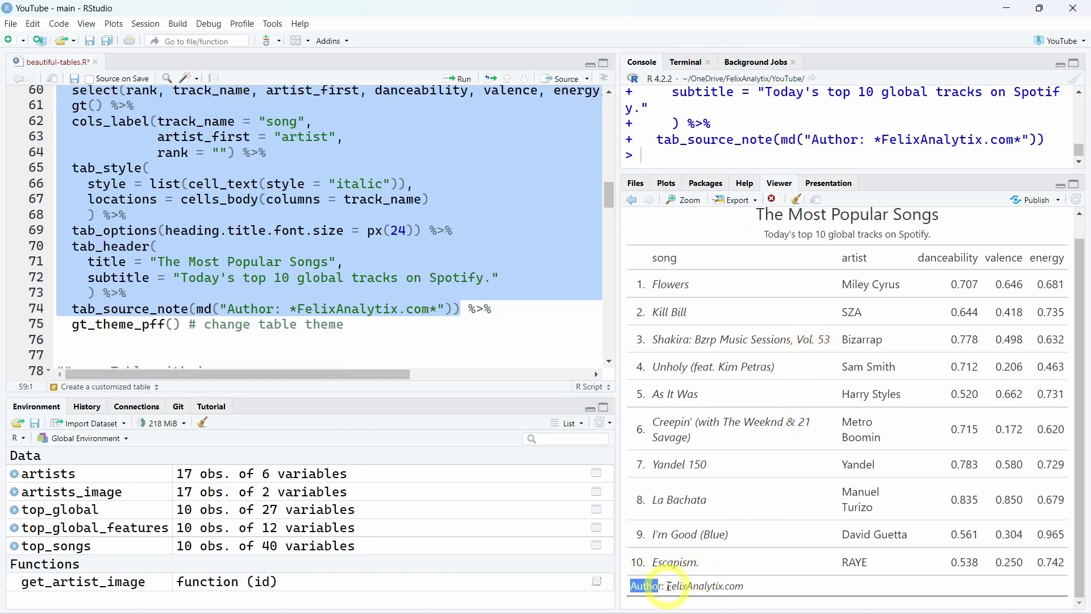
left_click_drag(668, 586, 712, 585)
scroll(292, 251, "down", 2)
double_click(128, 325)
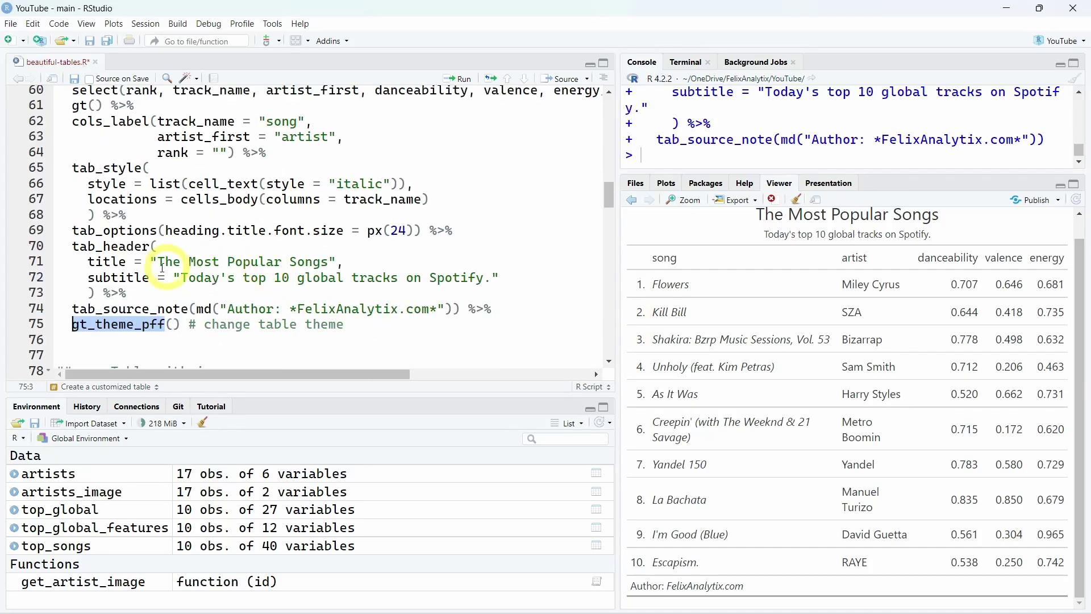
left_click(142, 325)
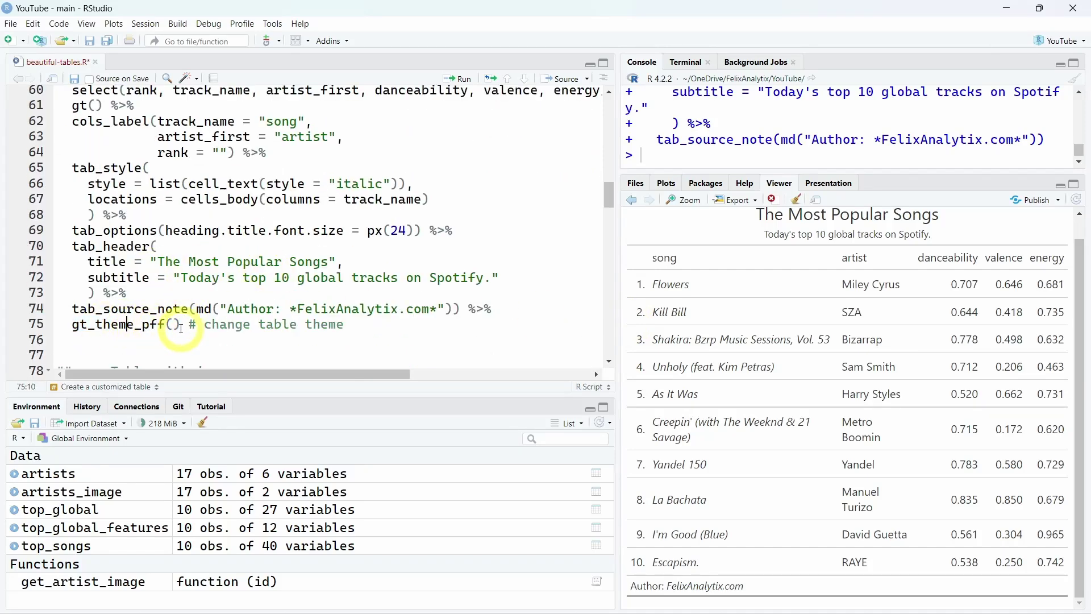
left_click_drag(182, 325, 50, 202)
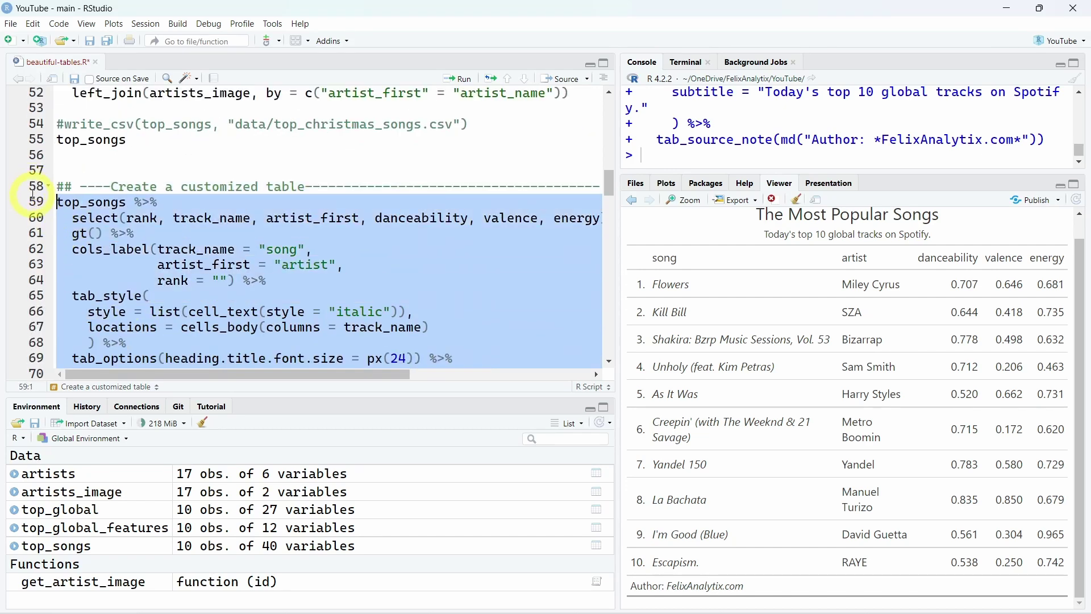
key("ctrl+Return")
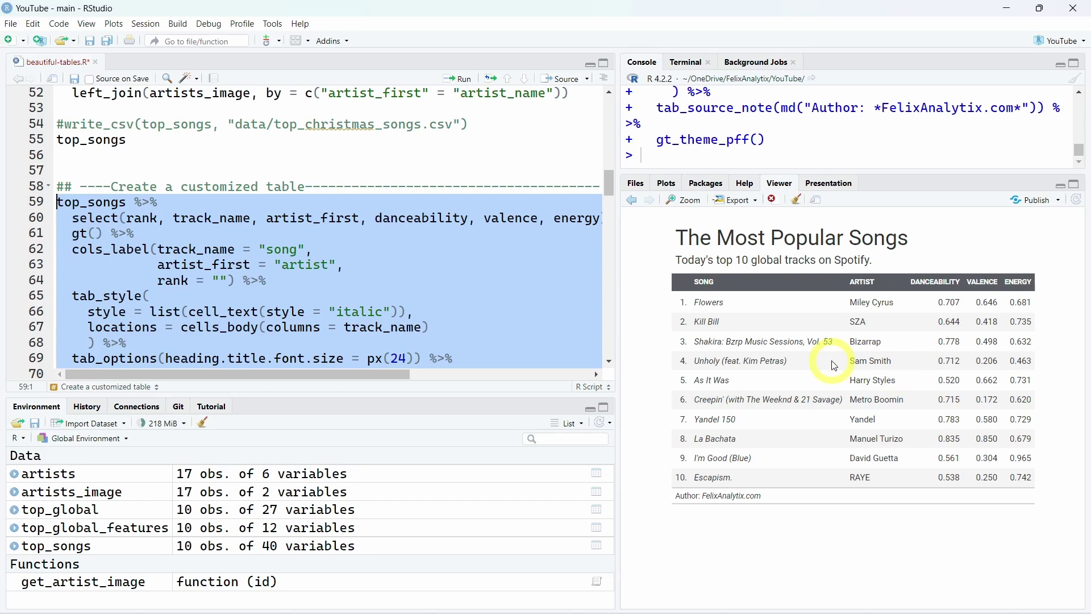
scroll(273, 269, "down", 3)
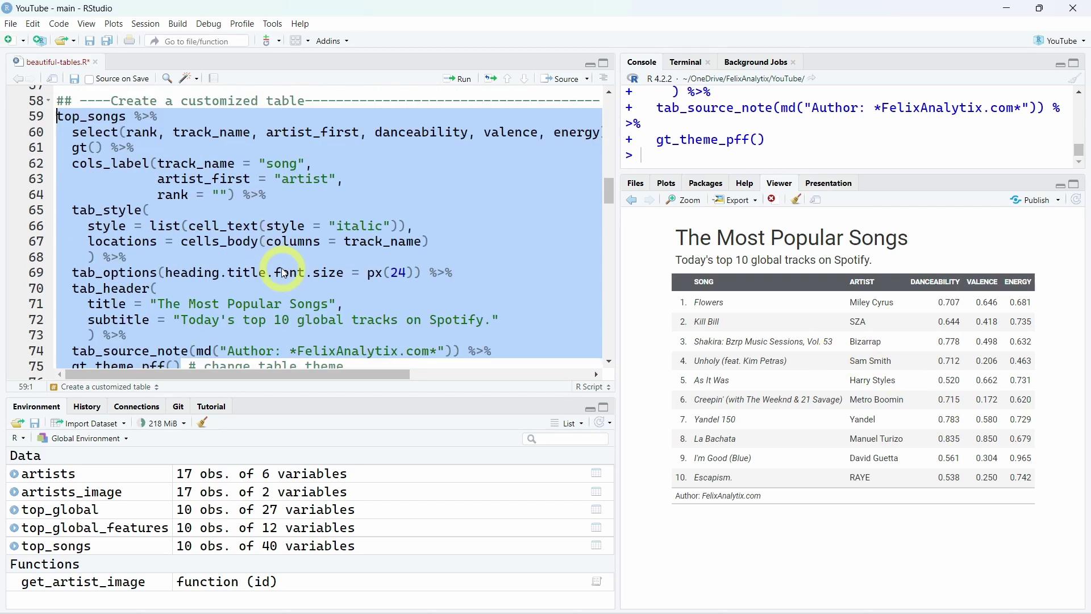
scroll(285, 268, "down", 1)
Step: Browse the other gt_theme_ options, keep gt_theme_pff, and re-run the table
left_click(169, 326)
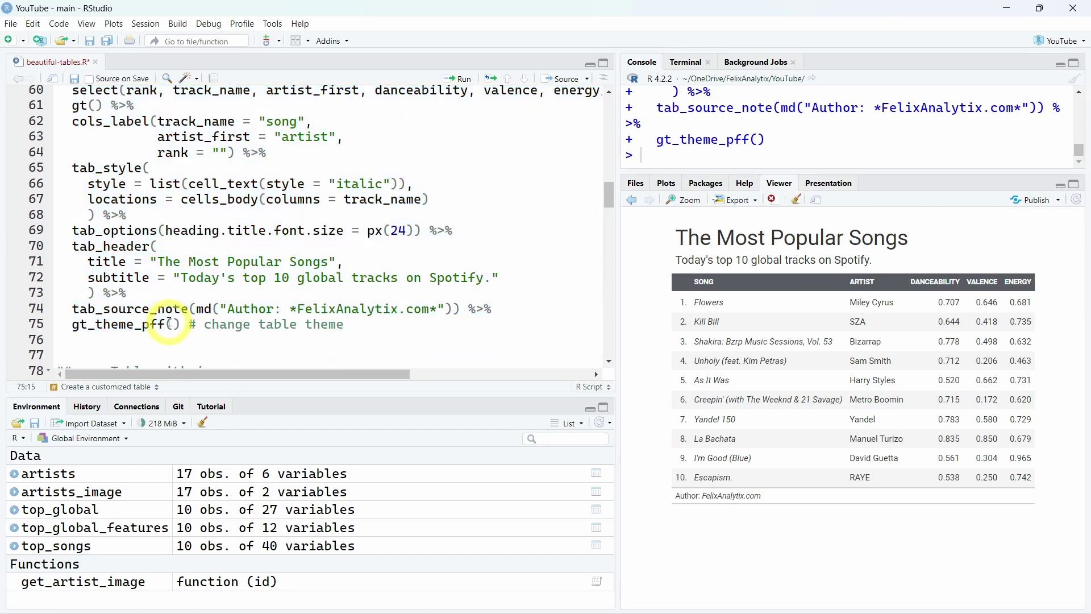
key("BackSpace")
key("BackSpace")
key("BackSpace")
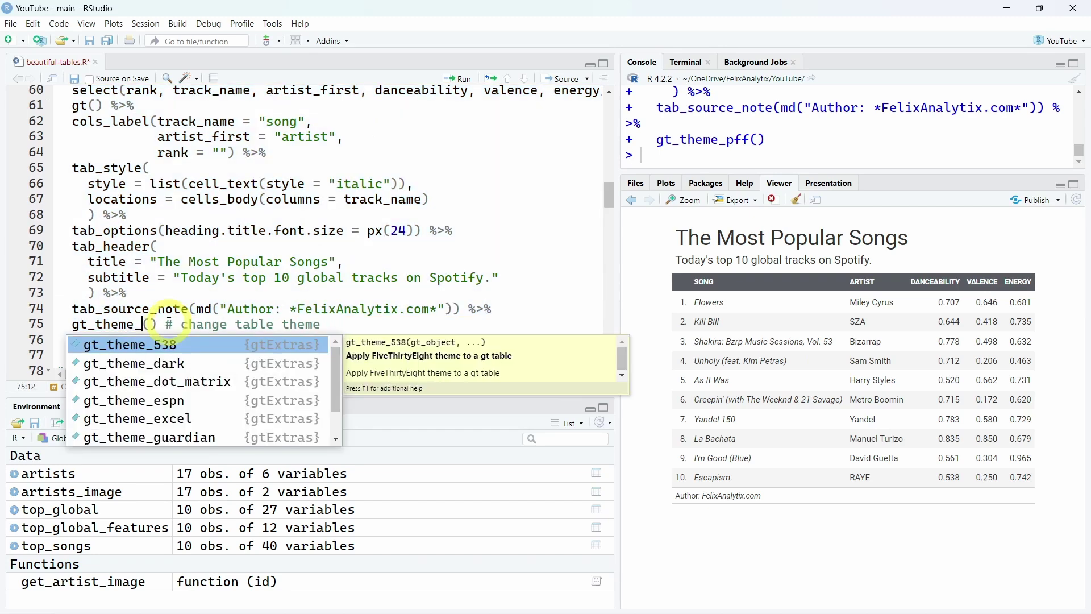
key("Down")
key("Down")
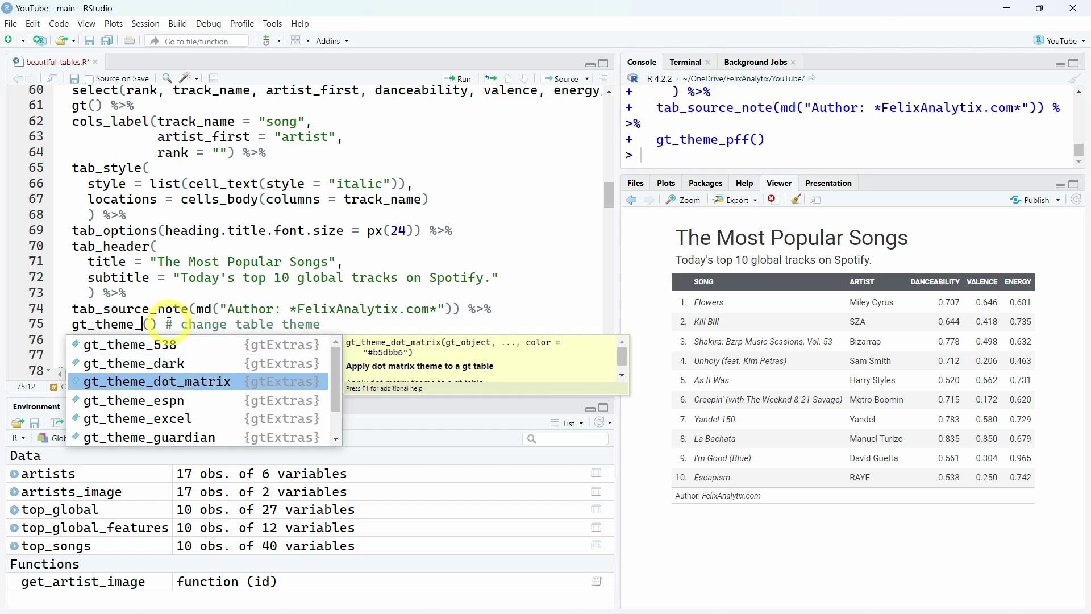
key("Down")
key("Down")
key("Down")
key("Down")
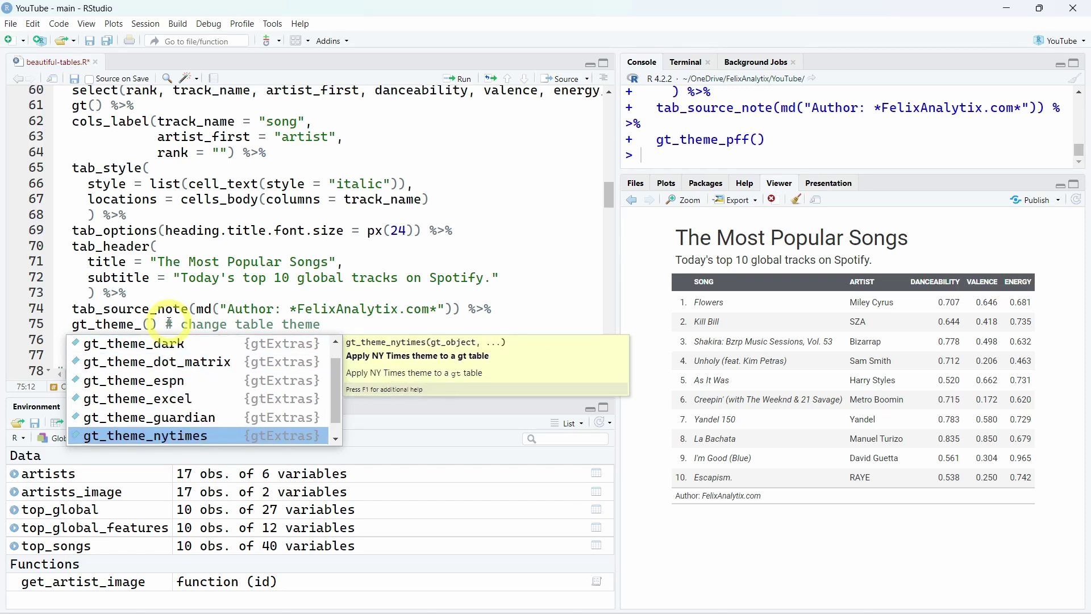
key("Down")
key("Down")
key("Up")
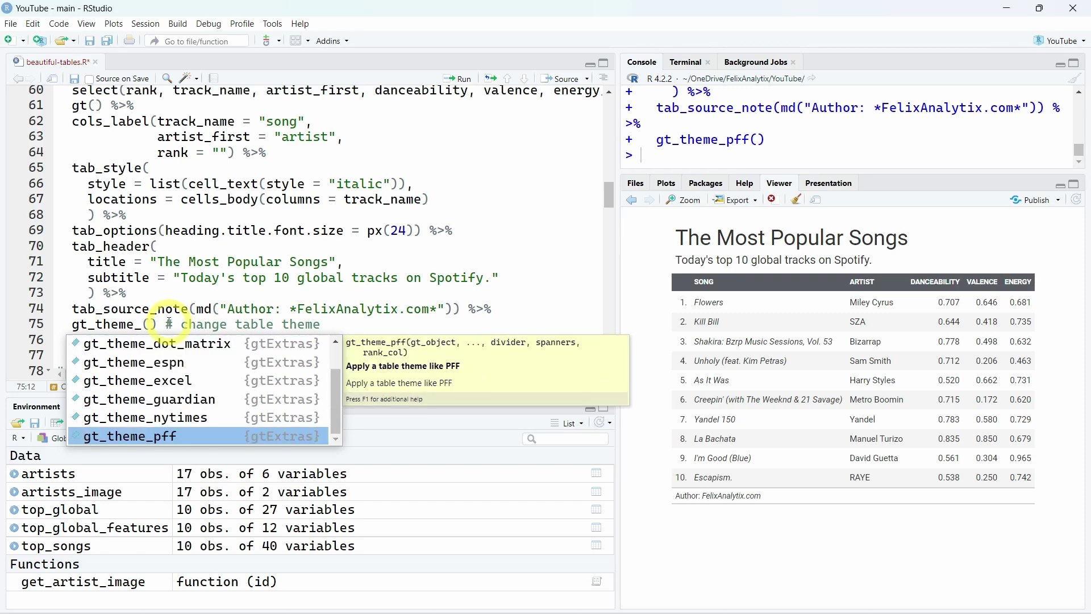
key("Return")
key("ctrl+Return")
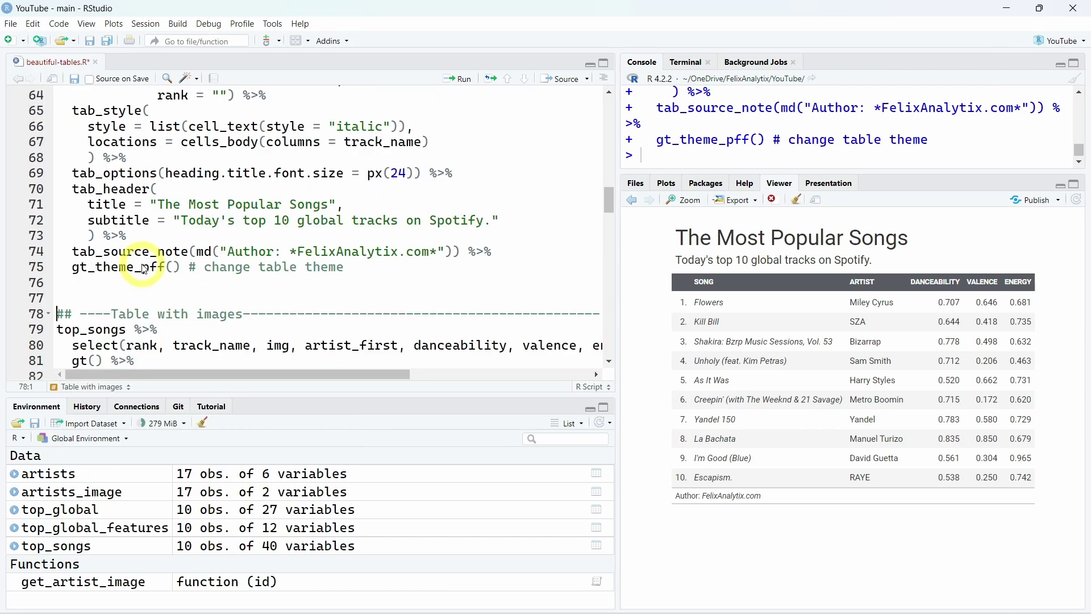
scroll(143, 268, "down", 1)
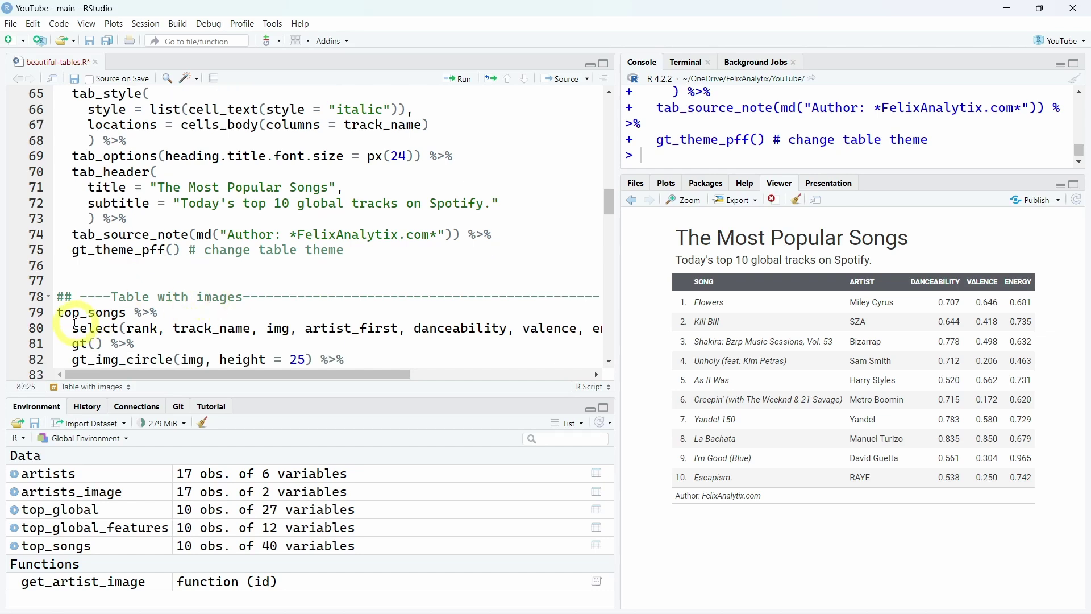
Step: Review the top_songs img column and gt_img_circle(img, height = 25), then run the images-table code
double_click(124, 313)
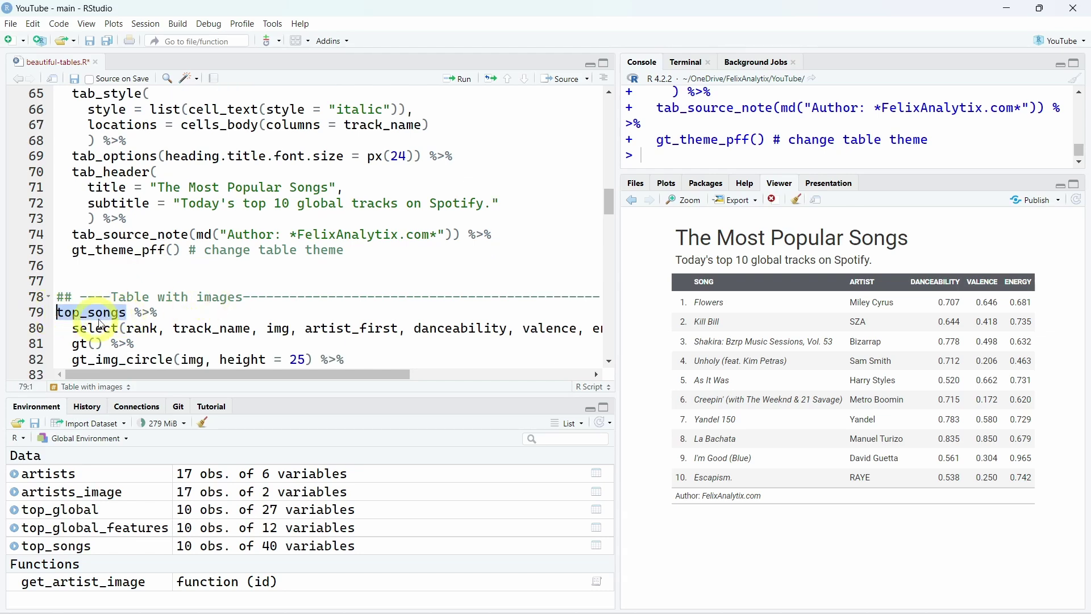
left_click(276, 328)
double_click(277, 328)
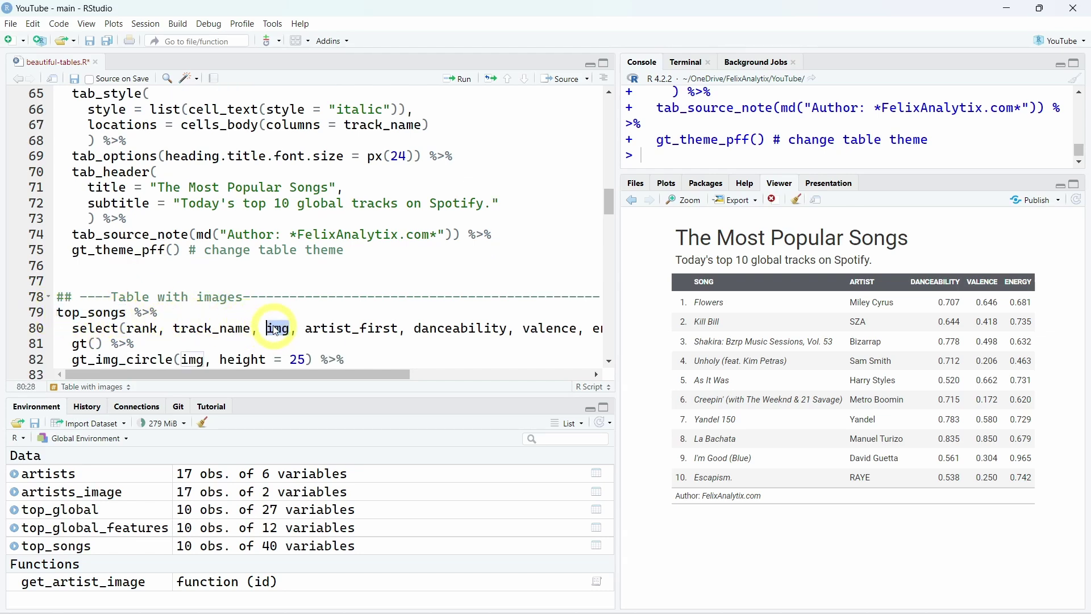
scroll(277, 328, "down", 1)
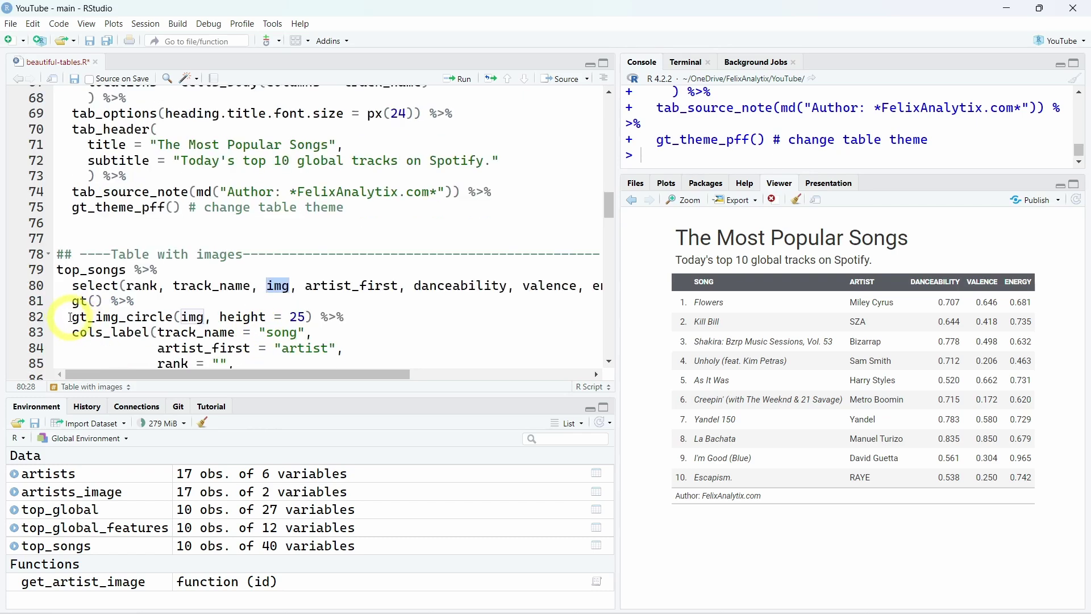
left_click(74, 316)
left_click_drag(74, 317, 166, 317)
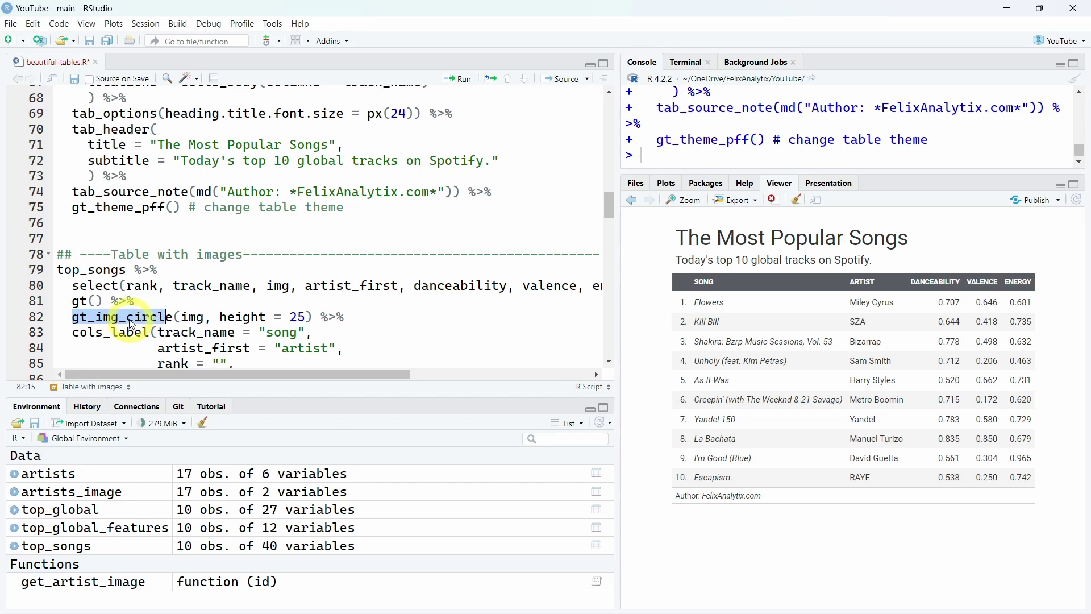
left_click(175, 316)
double_click(175, 316)
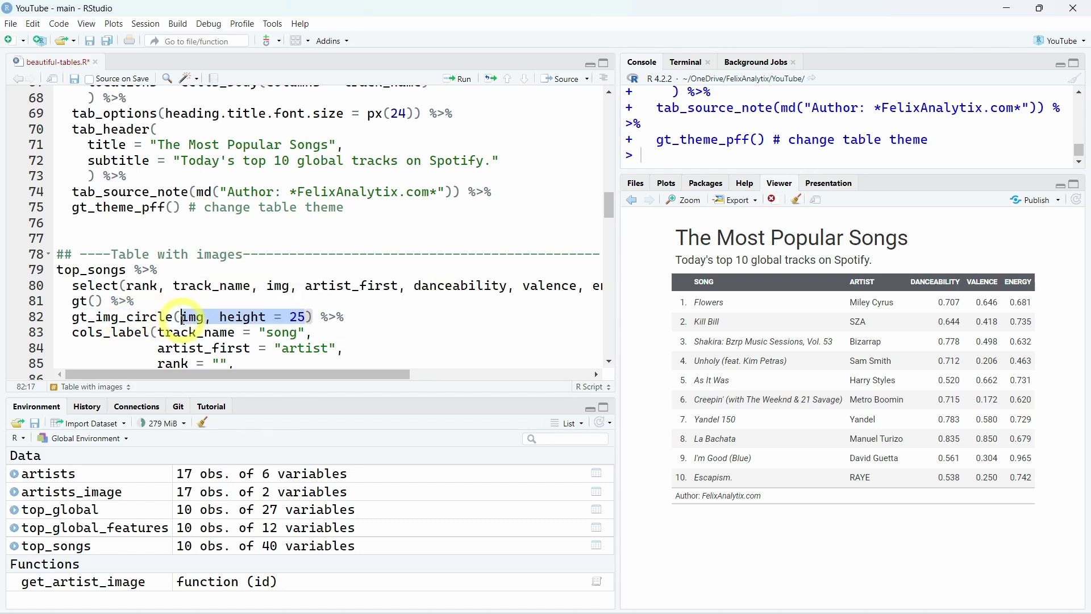
left_click(200, 318)
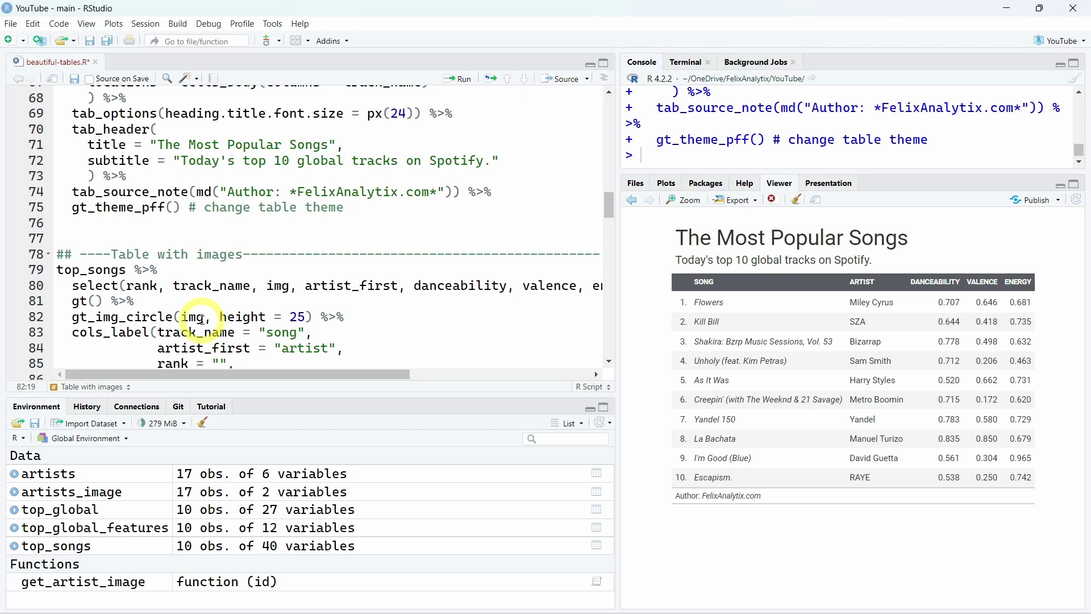
left_click_drag(220, 317, 310, 316)
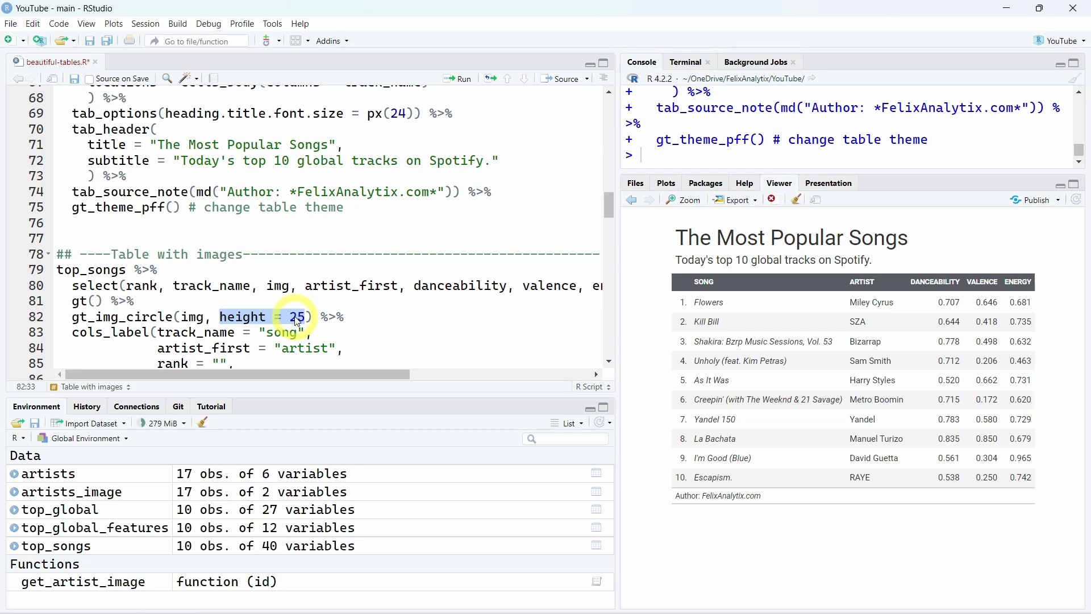
scroll(296, 321, "down", 2)
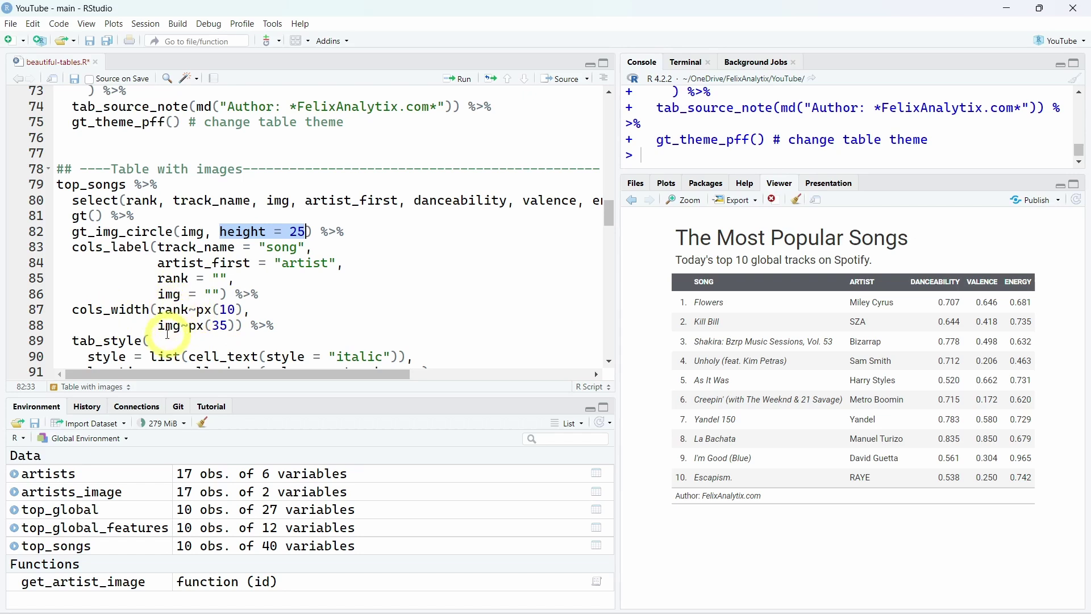
scroll(190, 325, "down", 3)
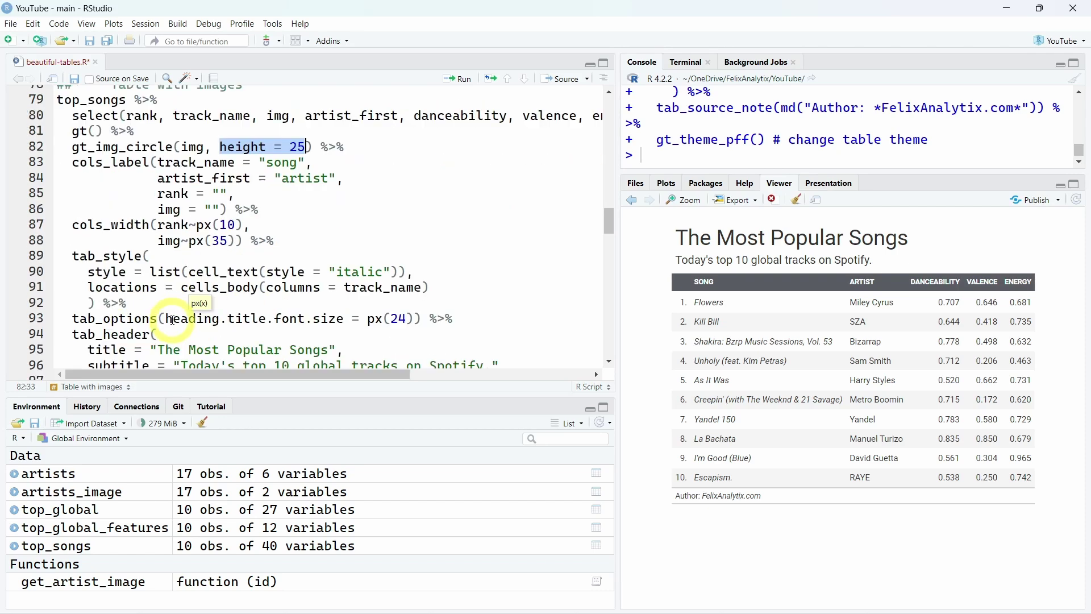
scroll(159, 251, "down", 1)
scroll(146, 264, "down", 2)
key("ctrl+Return")
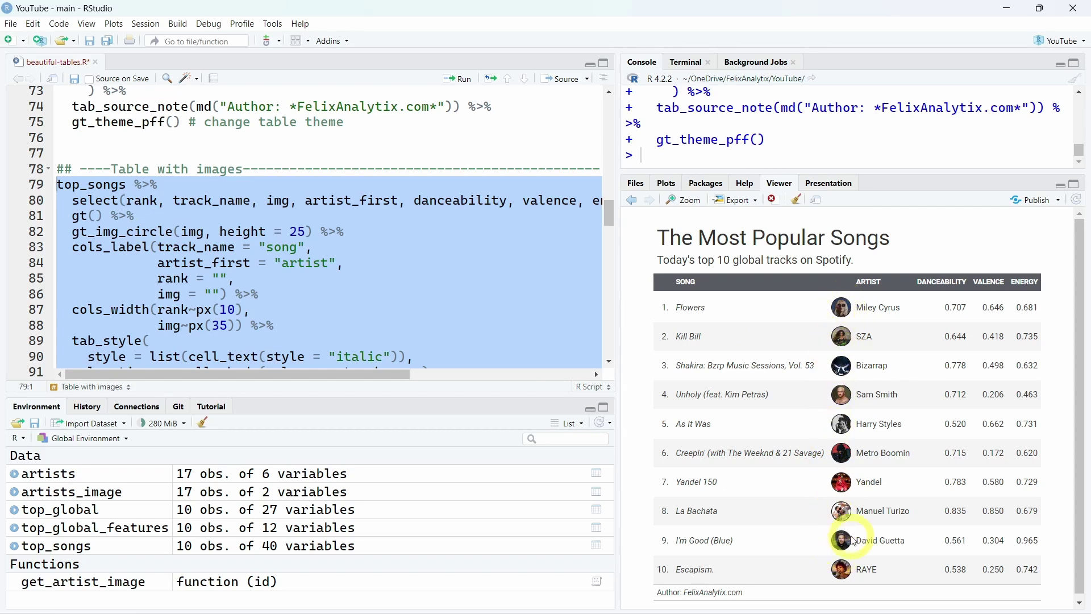
key("Right")
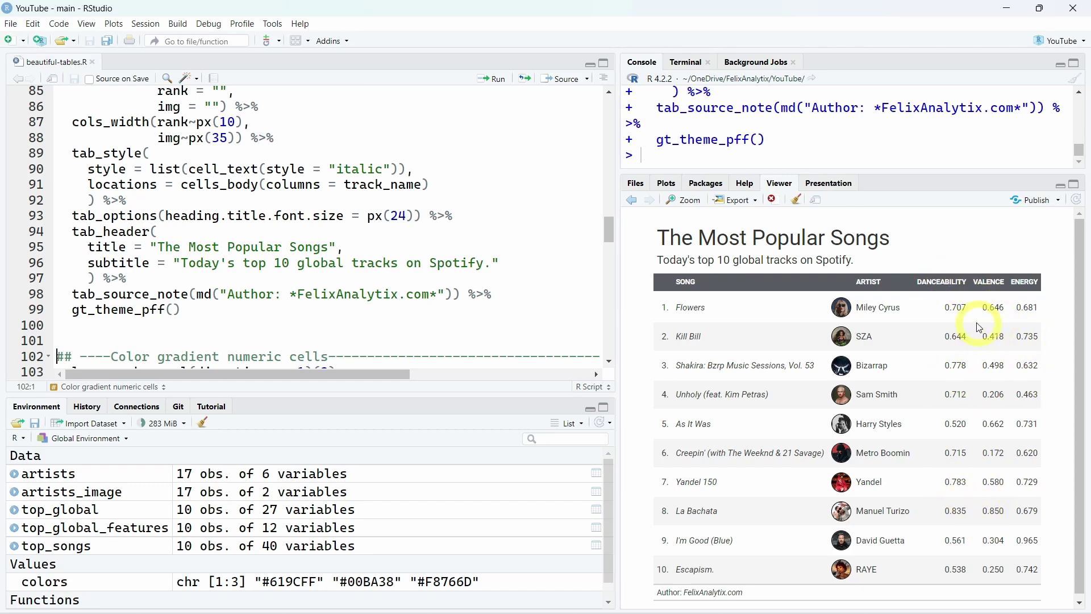
scroll(244, 106, "down", 5)
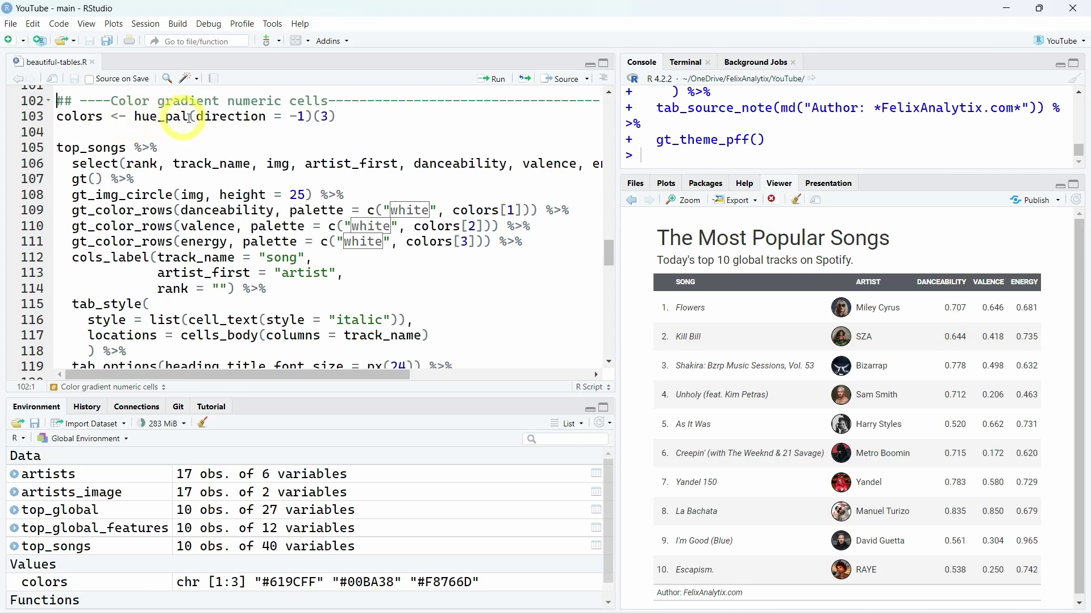
Step: Run colors <- hue_pal(direction = -1)(3) and review the gt_color_rows gradient lines
triple_click(260, 120)
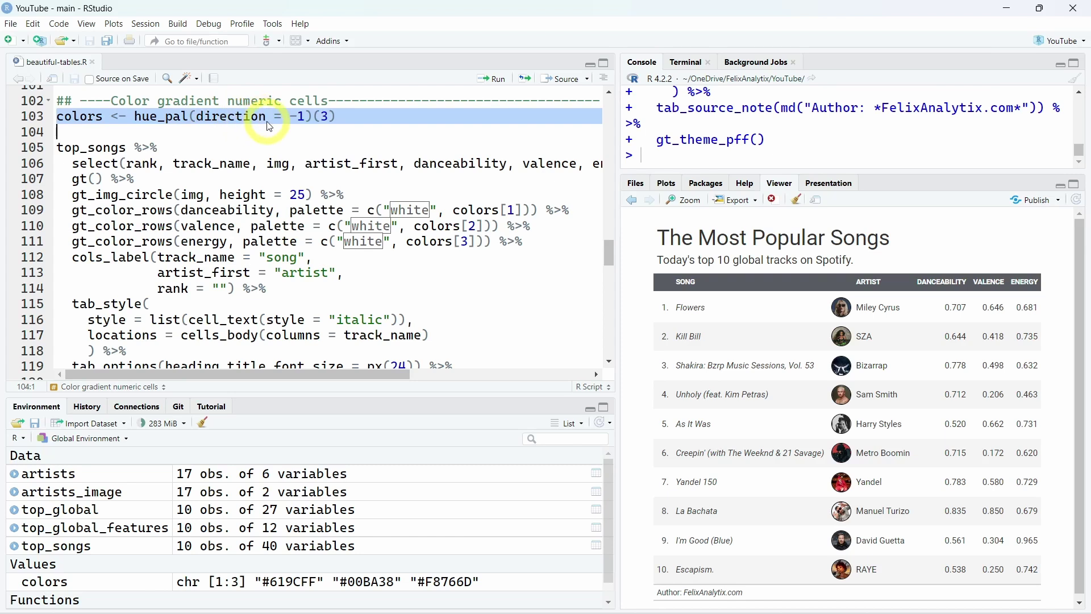
key("ctrl+Return")
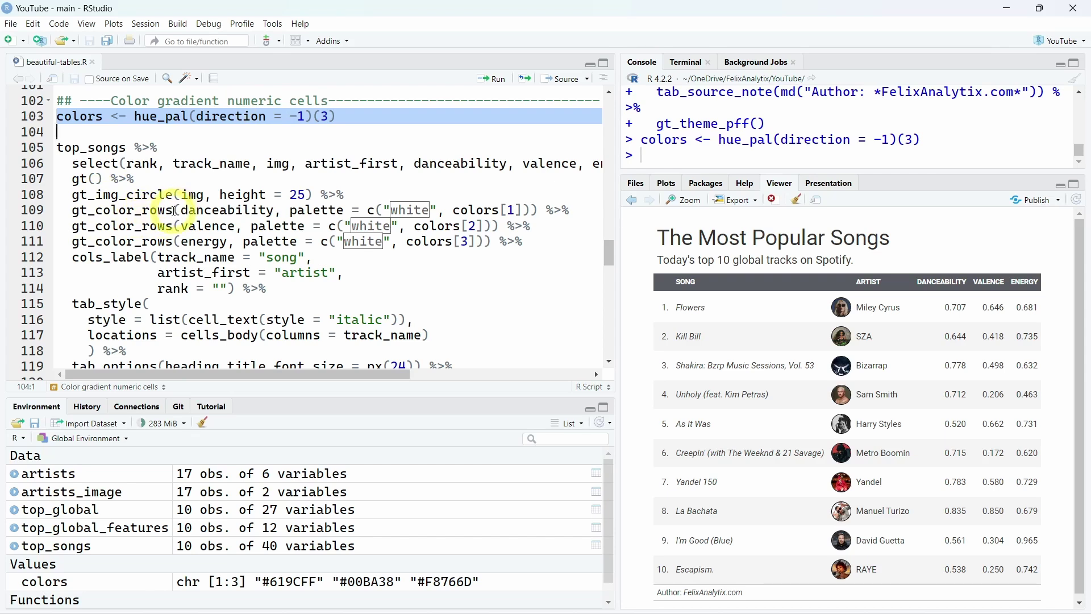
left_click_drag(173, 212, 79, 212)
left_click(198, 210)
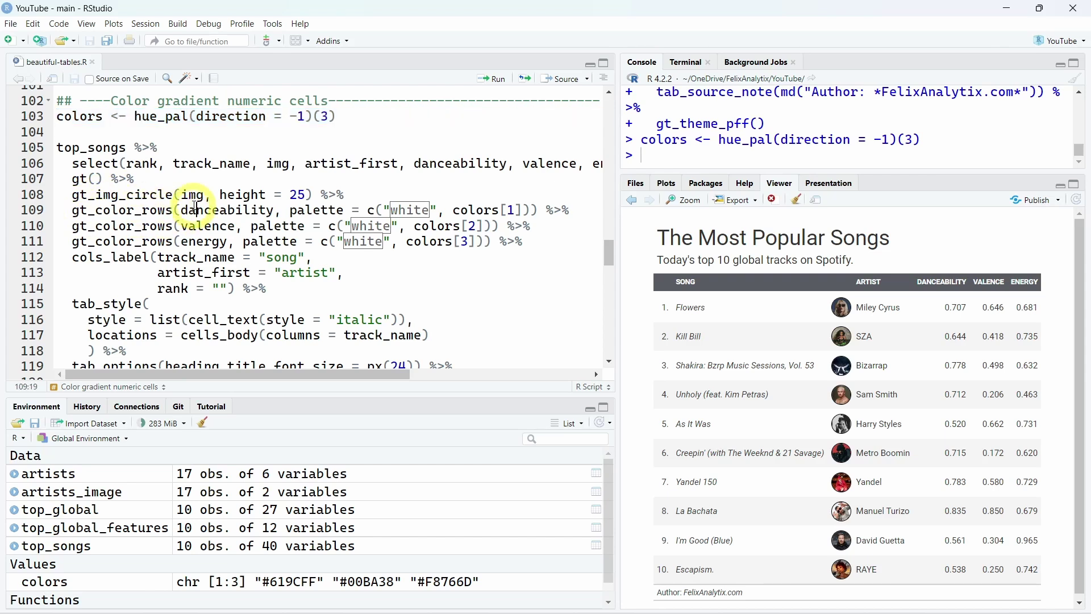
left_click(197, 242)
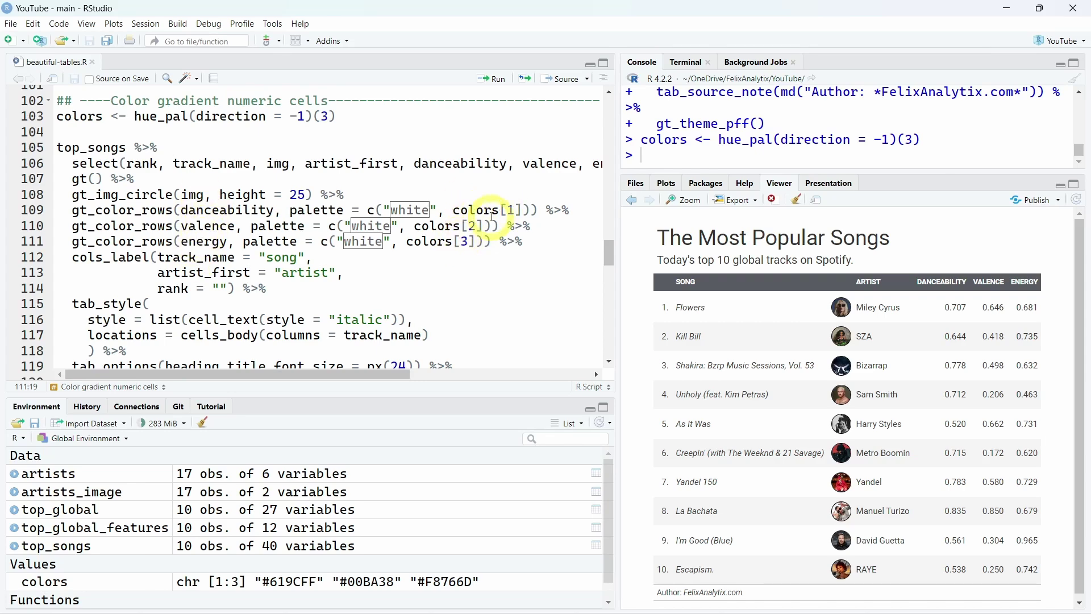
left_click_drag(53, 147, 31, 305)
Step: Run the colour-gradient block (lines 105–125) to shade danceability, valence and energy cells
key("ctrl+Return")
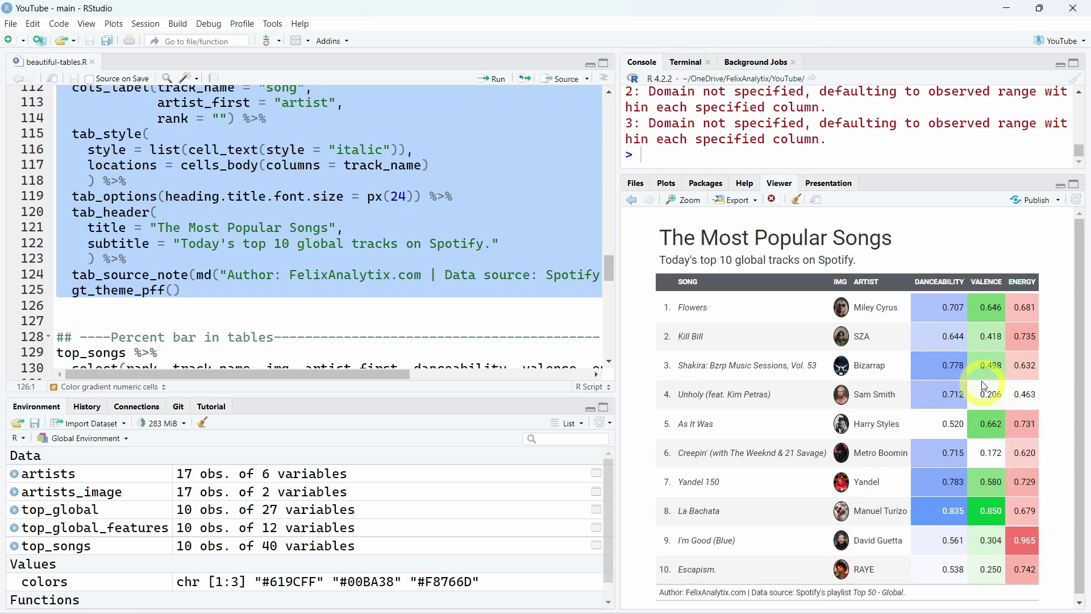
scroll(346, 197, "up", 2)
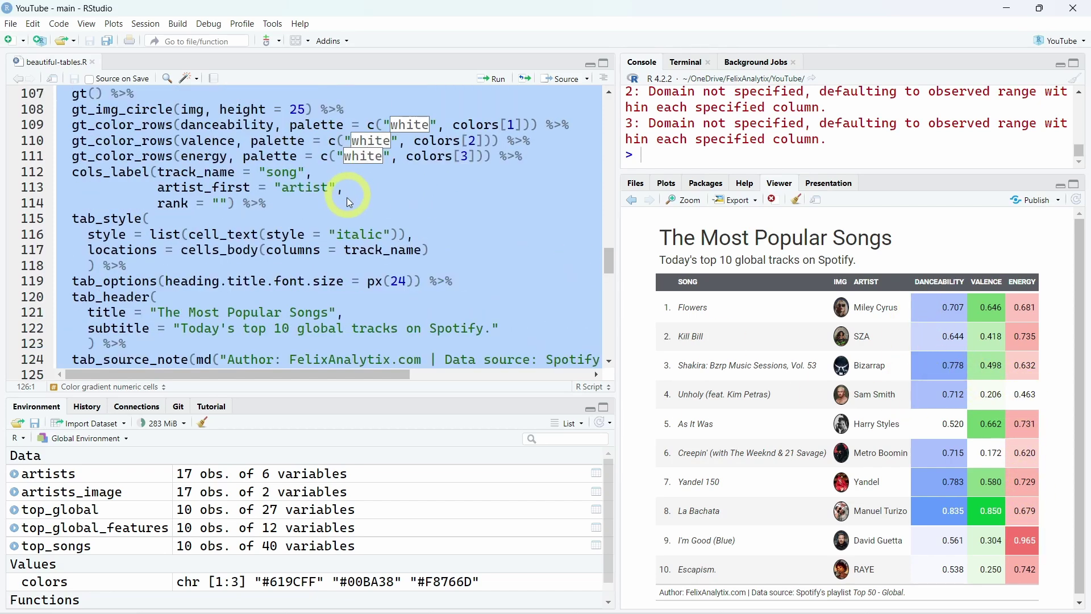
left_click(367, 141)
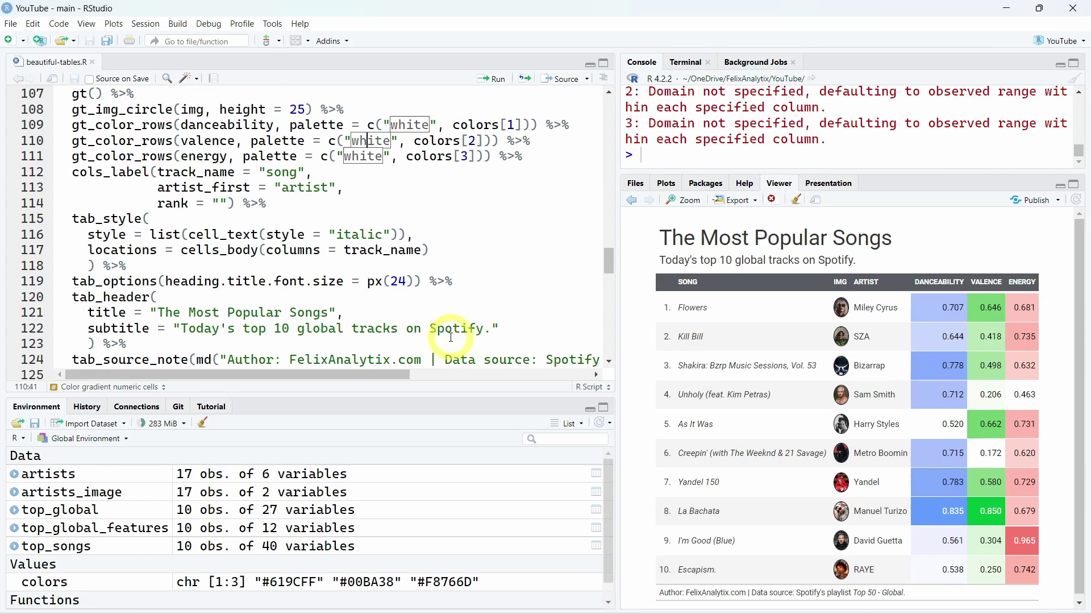
scroll(270, 272, "down", 3)
scroll(270, 271, "down", 2)
scroll(272, 271, "down", 1)
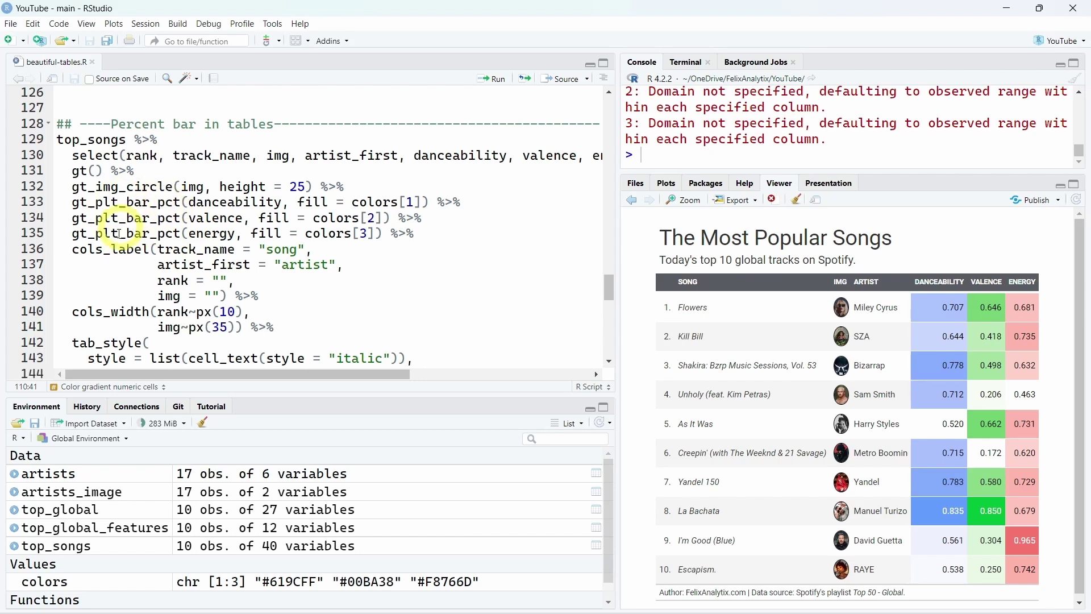
Step: Run the gt_plt_bar_pct block (lines 129–152) to draw blue, green and red percent bars
left_click(173, 201)
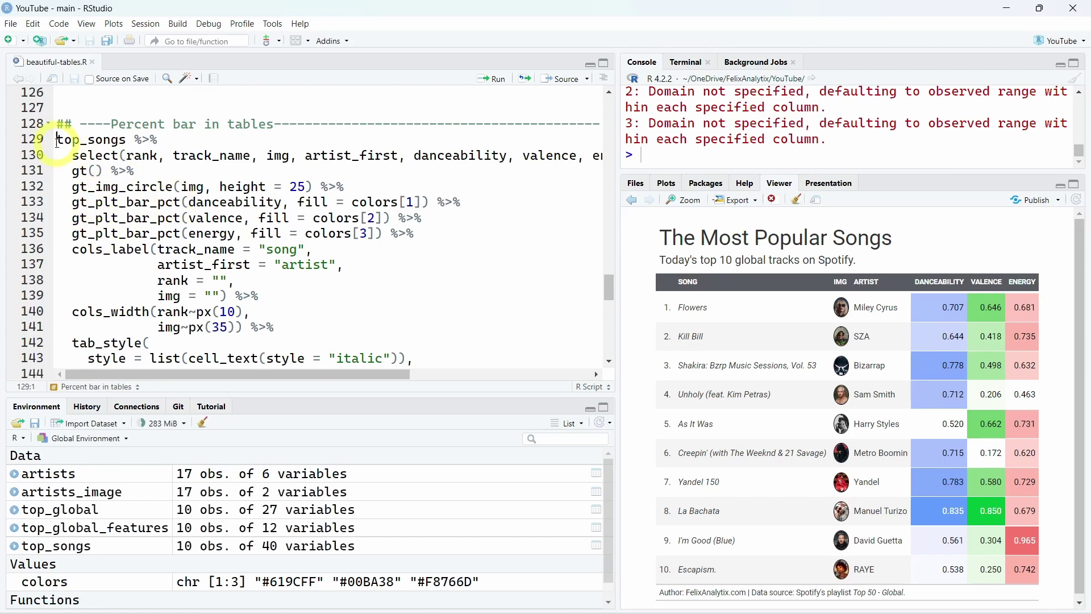
mouse_move(58, 125)
left_mouse_down()
mouse_move(86, 207)
mouse_move(209, 284)
left_mouse_up()
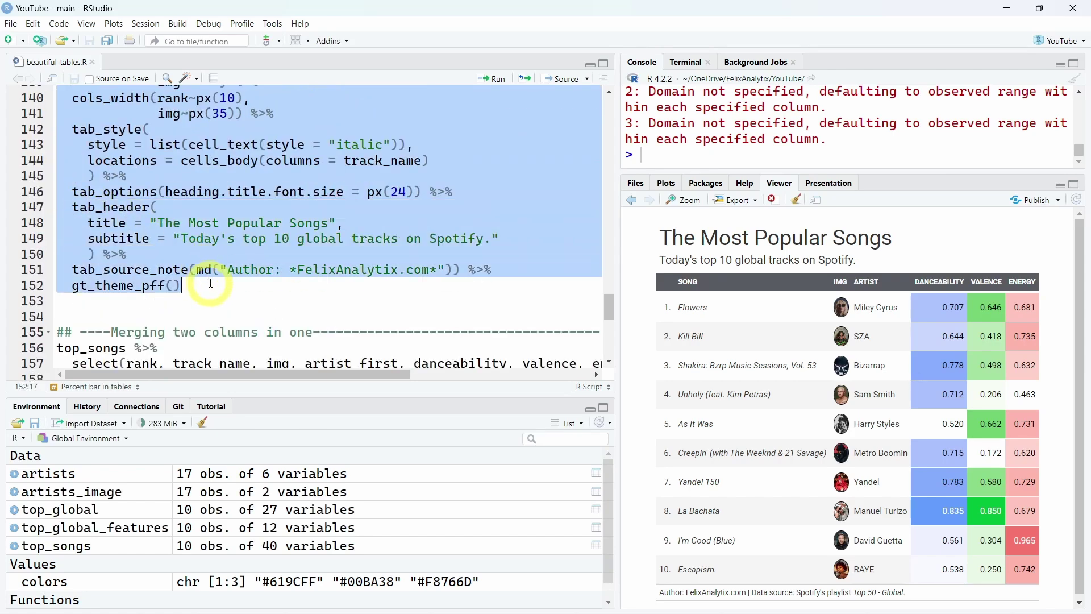
key("ctrl+Return")
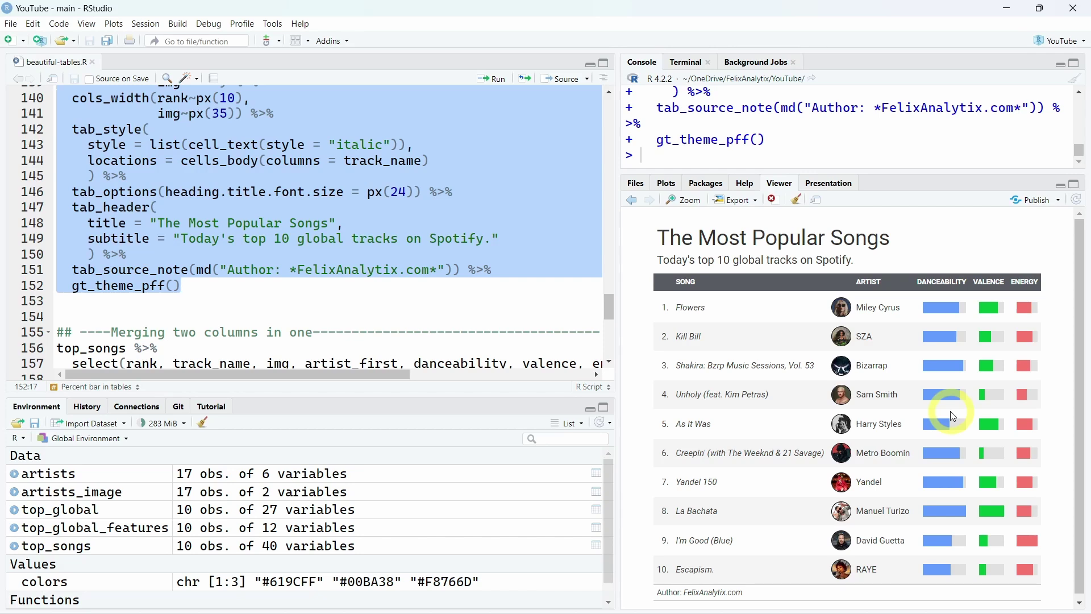
scroll(299, 333, "up", 1)
Step: Review the gt_merge_stack call and its song and artist column arguments
left_click(299, 333)
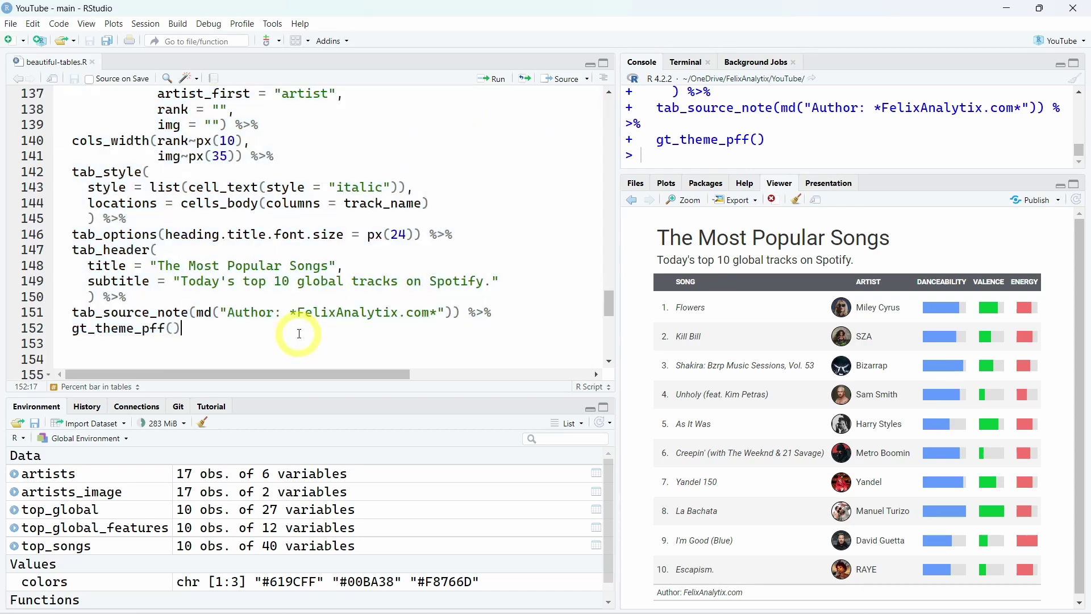
scroll(298, 334, "down", 3)
scroll(293, 316, "down", 1)
scroll(298, 281, "down", 2)
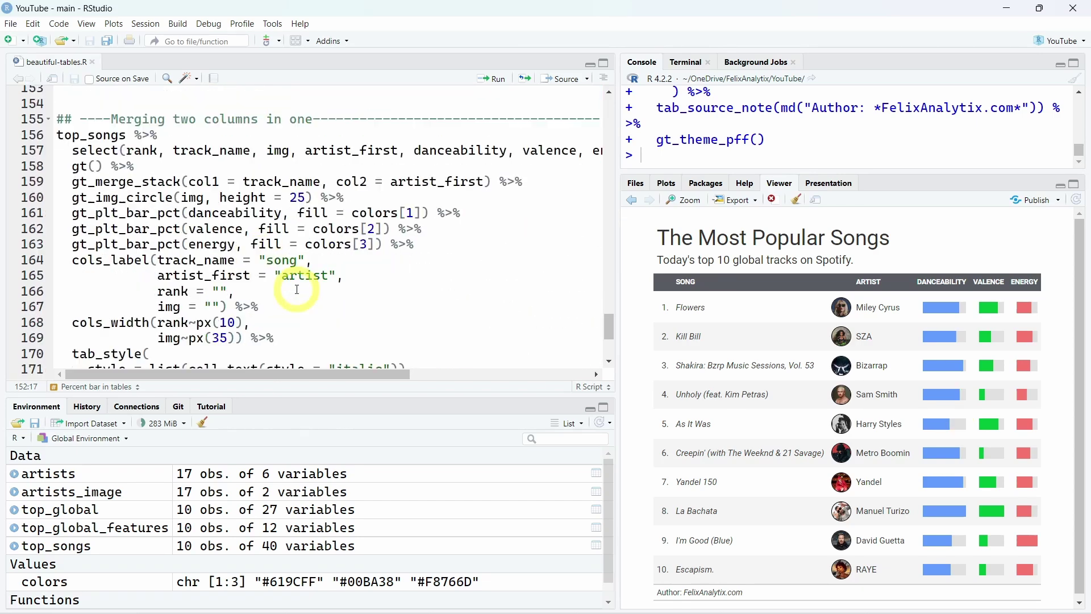
scroll(295, 285, "down", 1)
scroll(295, 294, "up", 1)
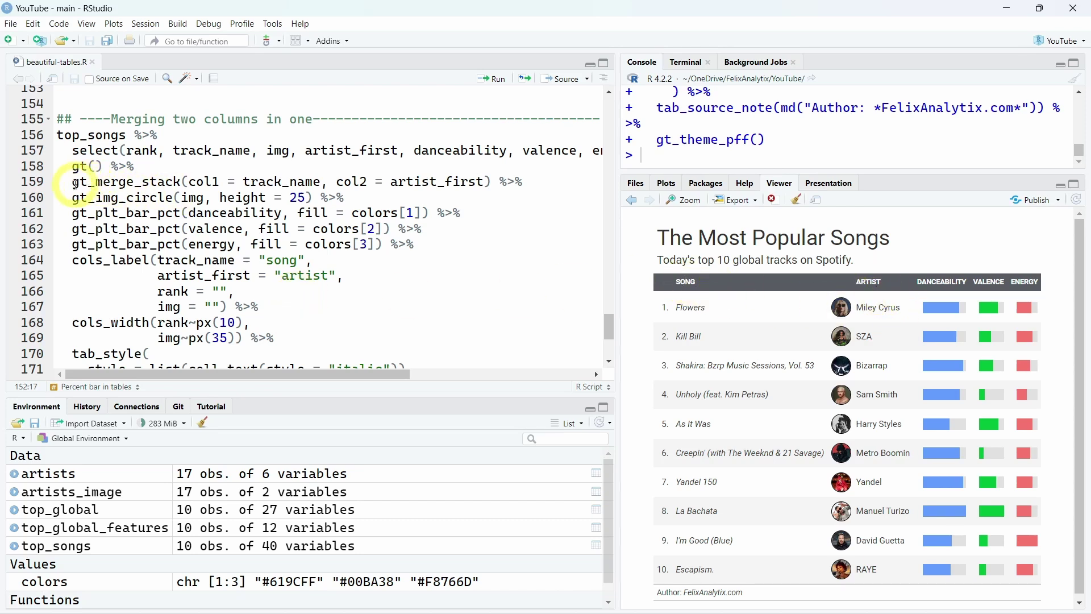
left_click(82, 183)
double_click(89, 182)
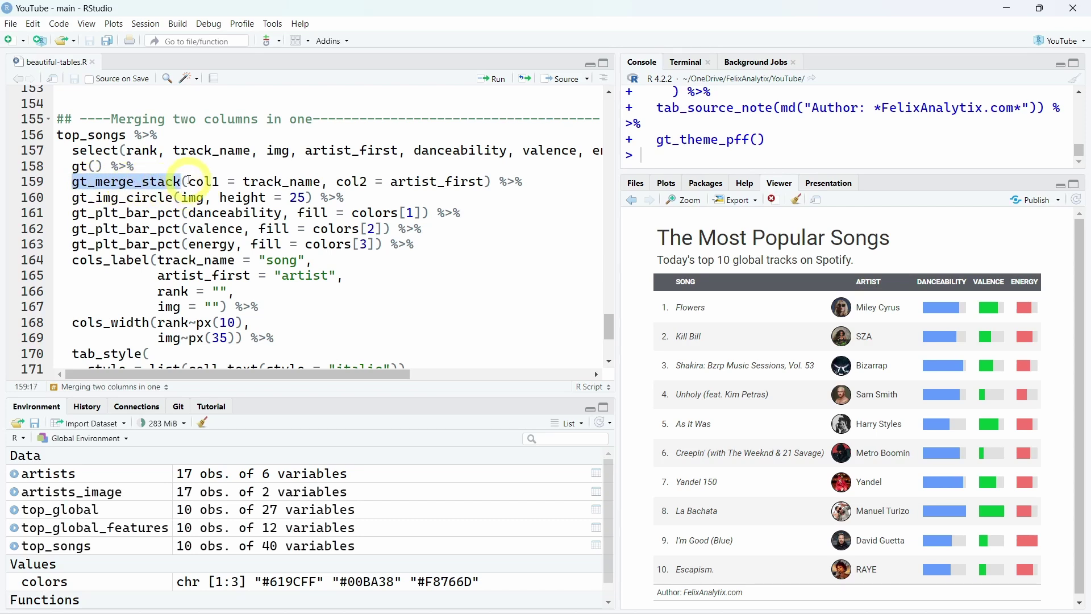
left_click(188, 182)
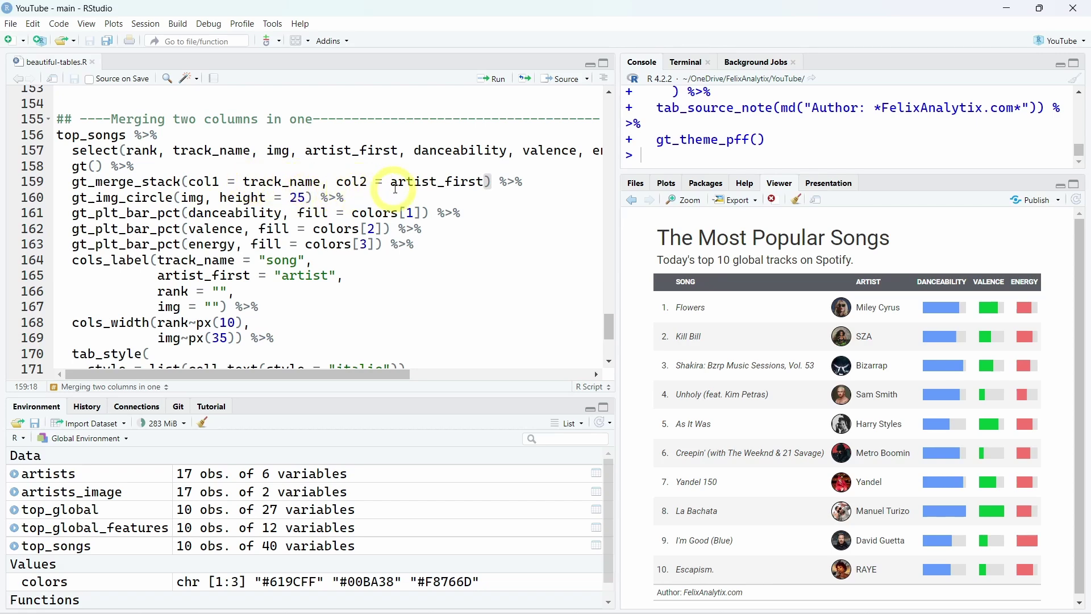
scroll(475, 183, "up", 2)
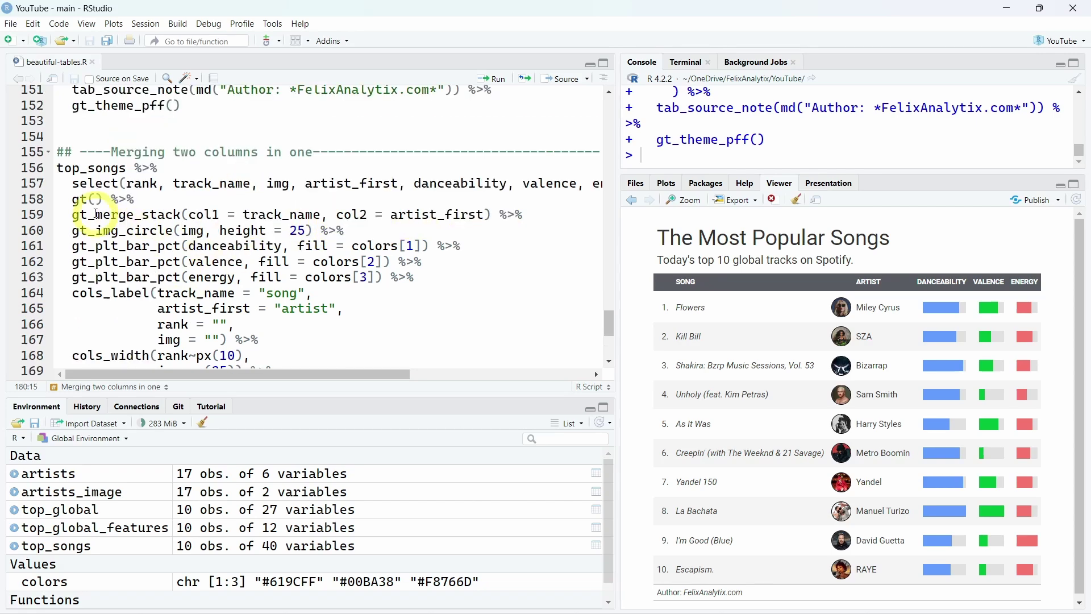
left_click_drag(58, 168, 197, 333)
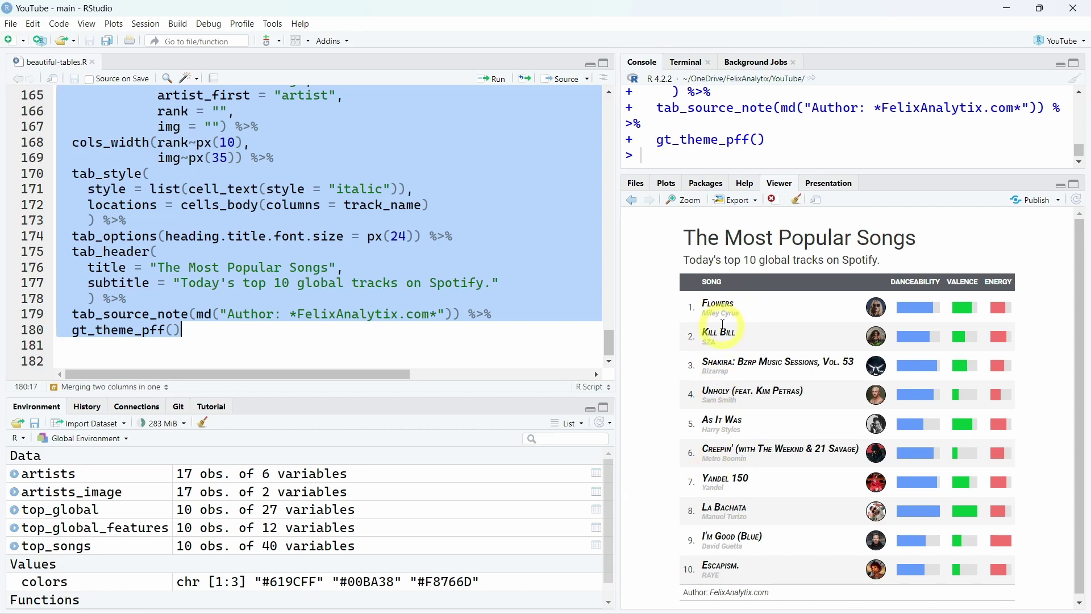
Step: Inspect the merged column: Flowers above Miley Cyrus, plus SZA and Bizarrap
double_click(715, 304)
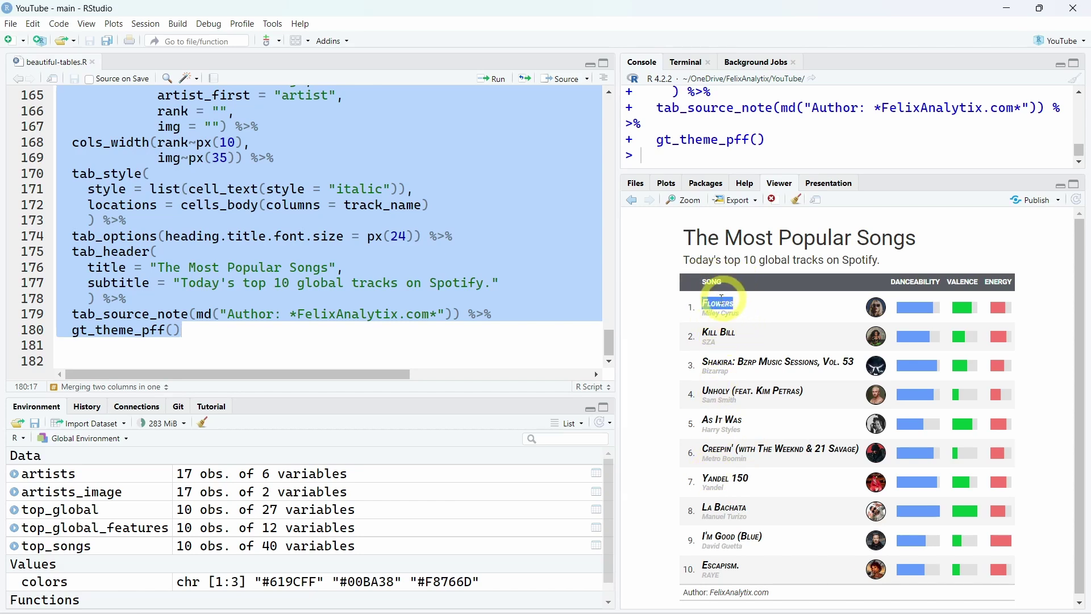
double_click(718, 313)
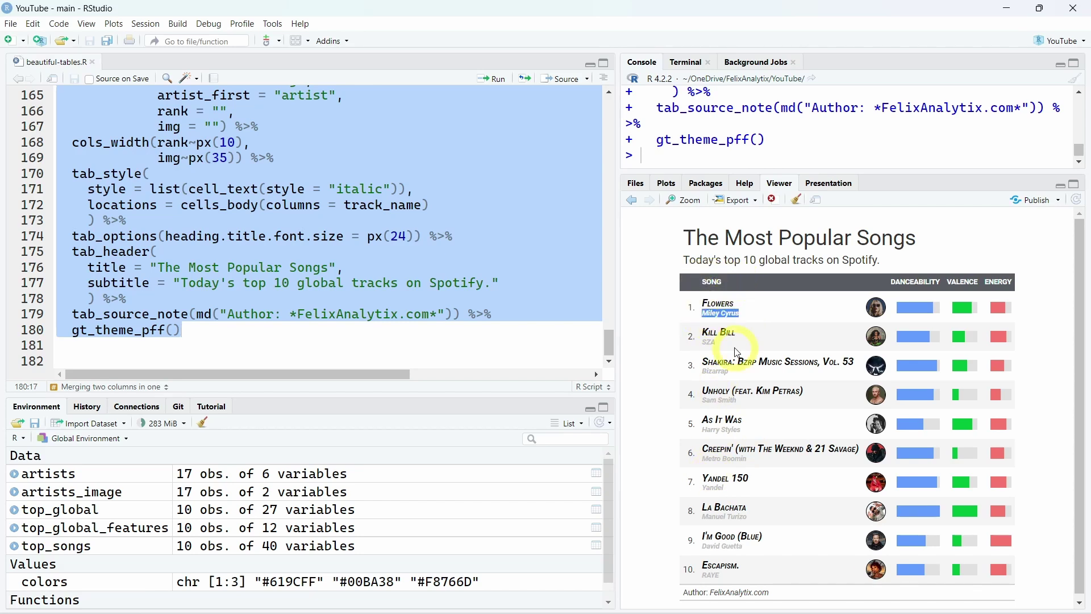
double_click(708, 342)
double_click(715, 371)
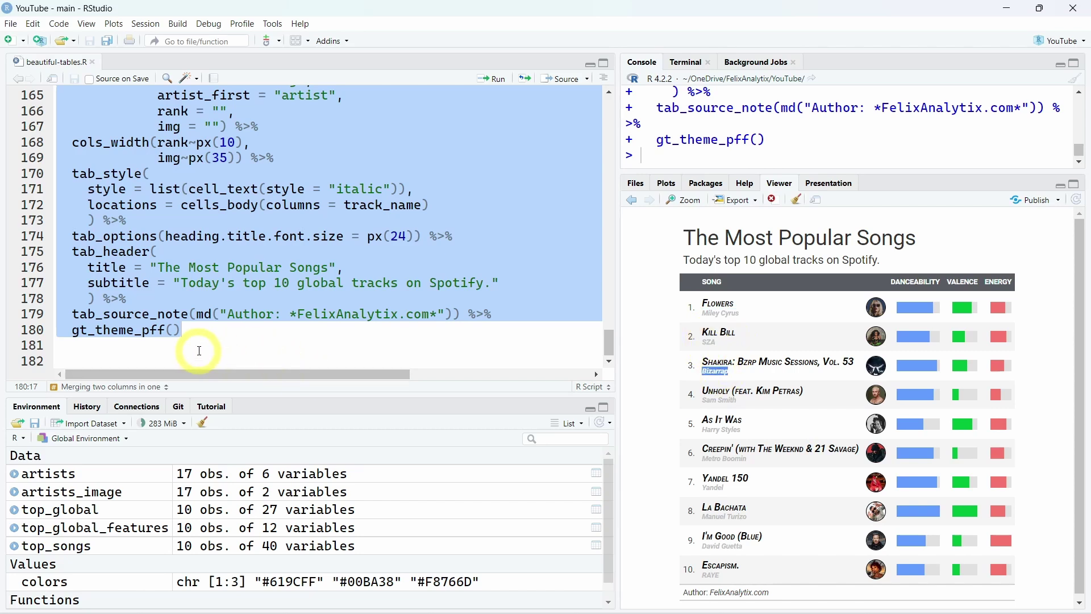
Step: Change gt_theme_pff() to gt_theme_dark() and render the dark-themed table
left_click(164, 333)
key("BackSpace")
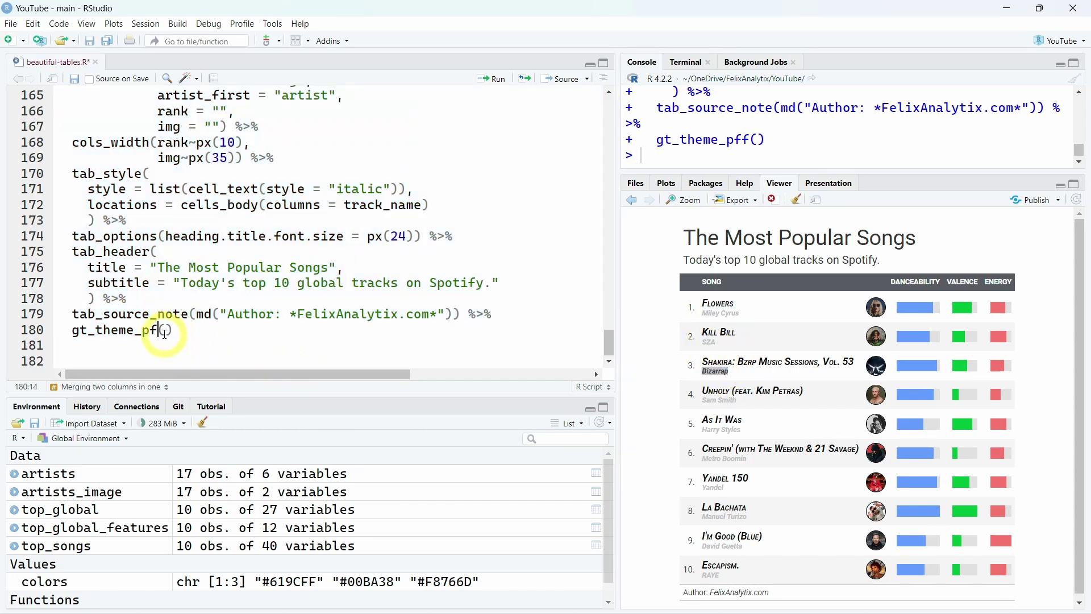
key("BackSpace")
key("BackSpace")
type("dark")
key("ctrl+Return")
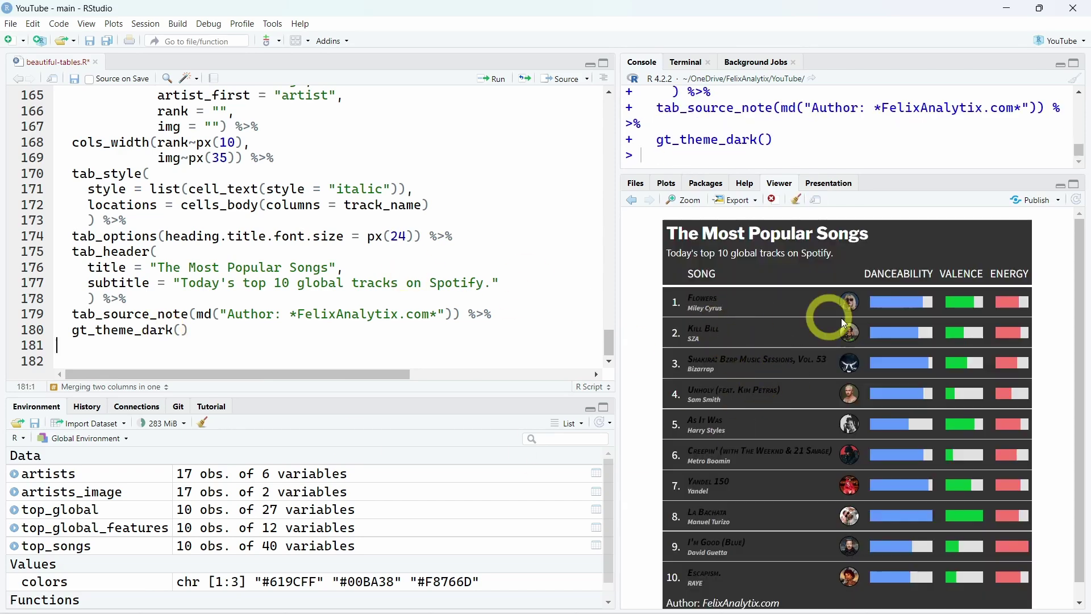
Step: Replace gt_theme_dark() with gt_theme_guardian() and re-run the table
left_click(177, 330)
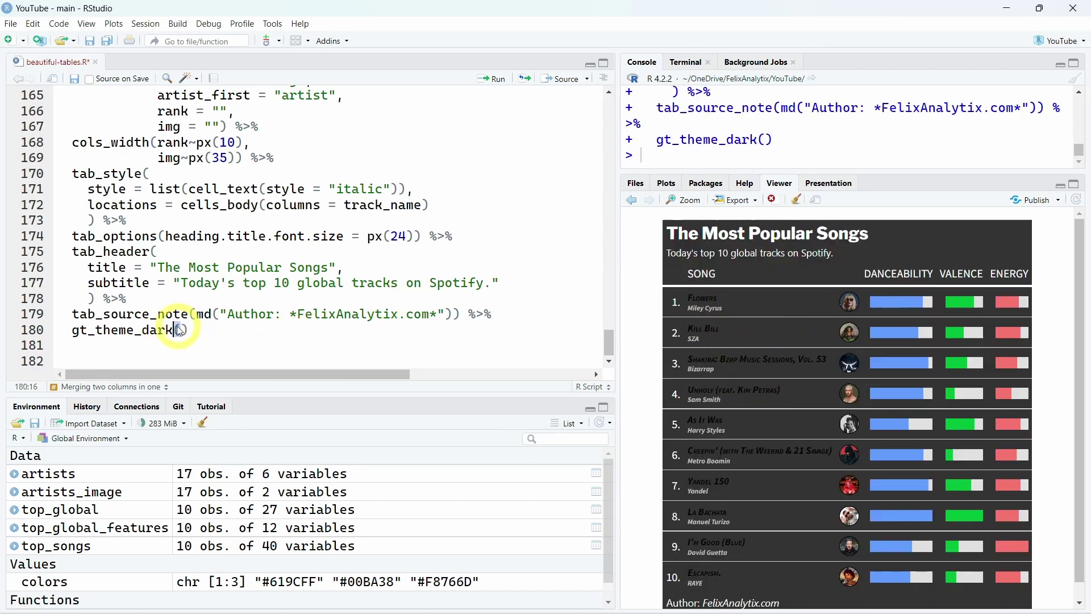
key("BackSpace")
key("BackSpace")
key("BackSpace")
key("Delete")
key("Tab")
key("Down")
key("Down")
key("Down")
key("Return")
key("ctrl+Return")
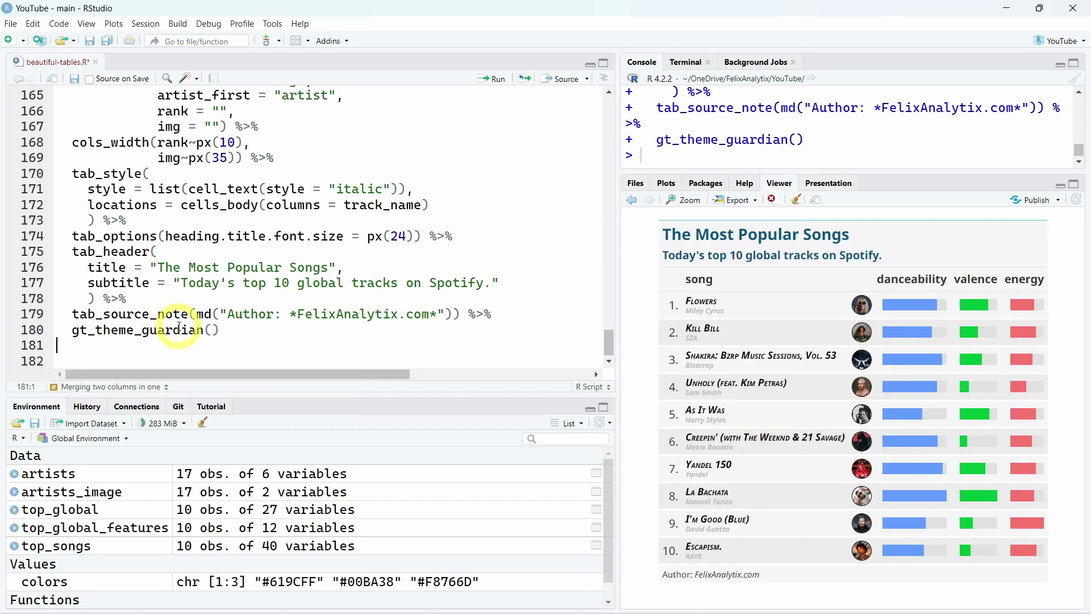